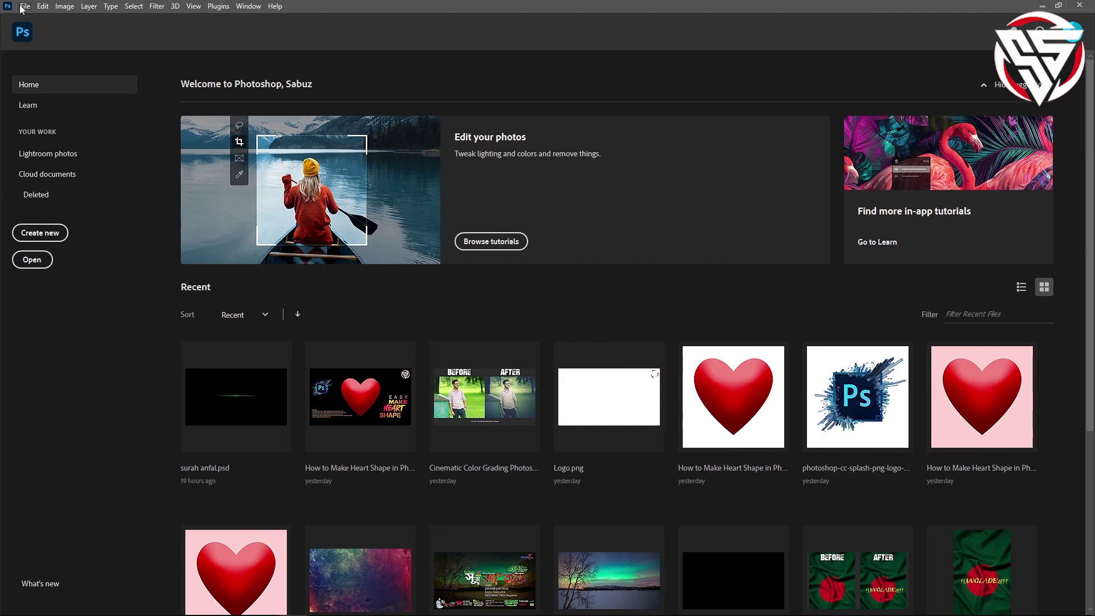
# - Start a new document measured in pixels, 1000 wide by 1000 high
pyautogui.click(23, 6)
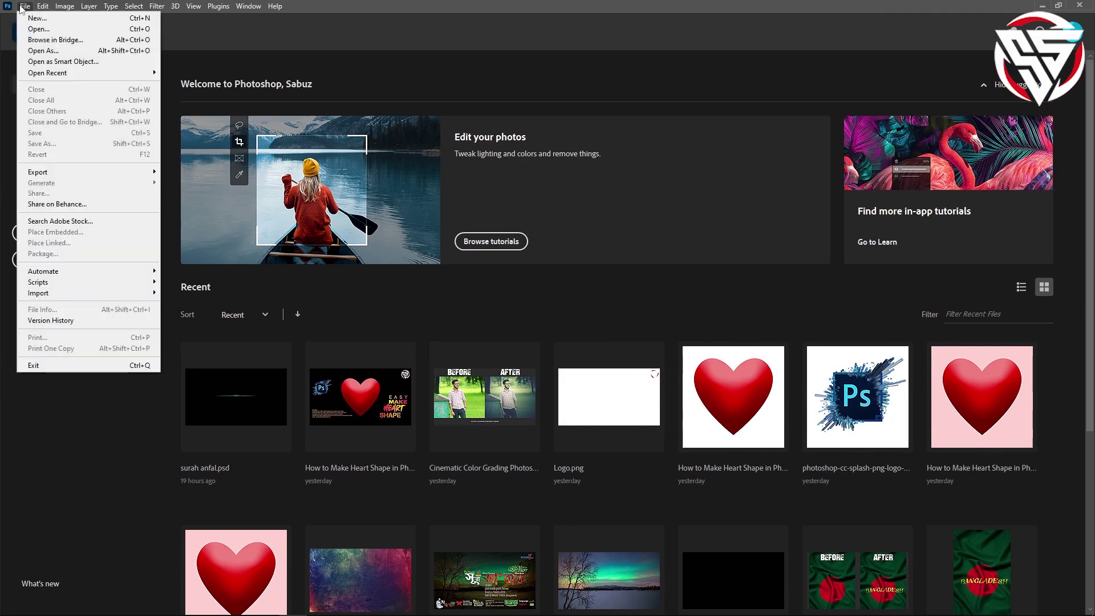
pyautogui.click(32, 23)
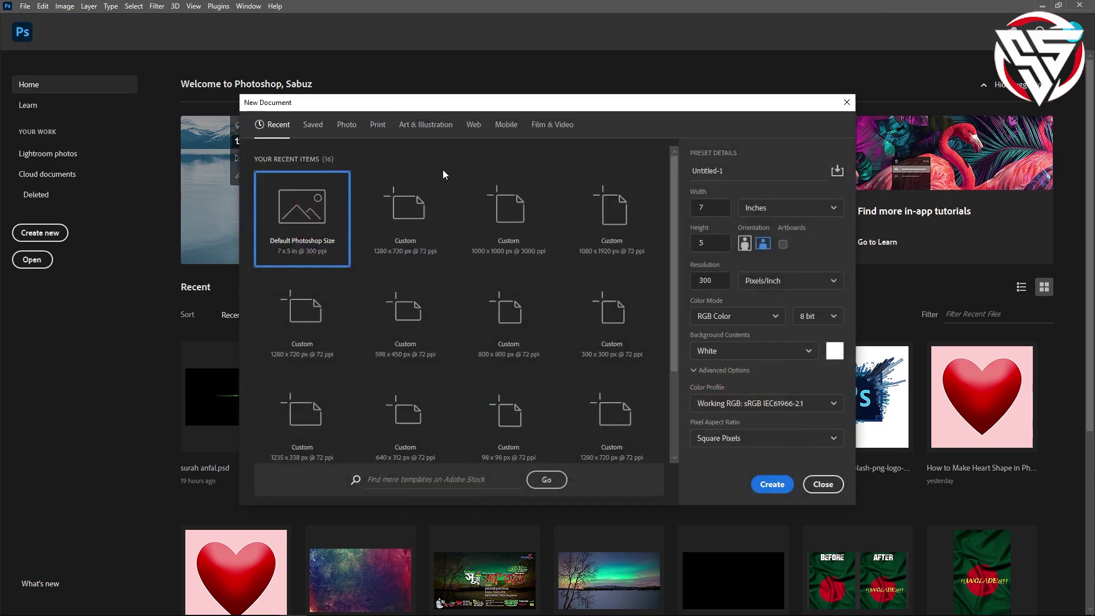
pyautogui.click(784, 210)
pyautogui.click(756, 228)
pyautogui.moveTo(719, 207); pyautogui.dragTo(684, 208)
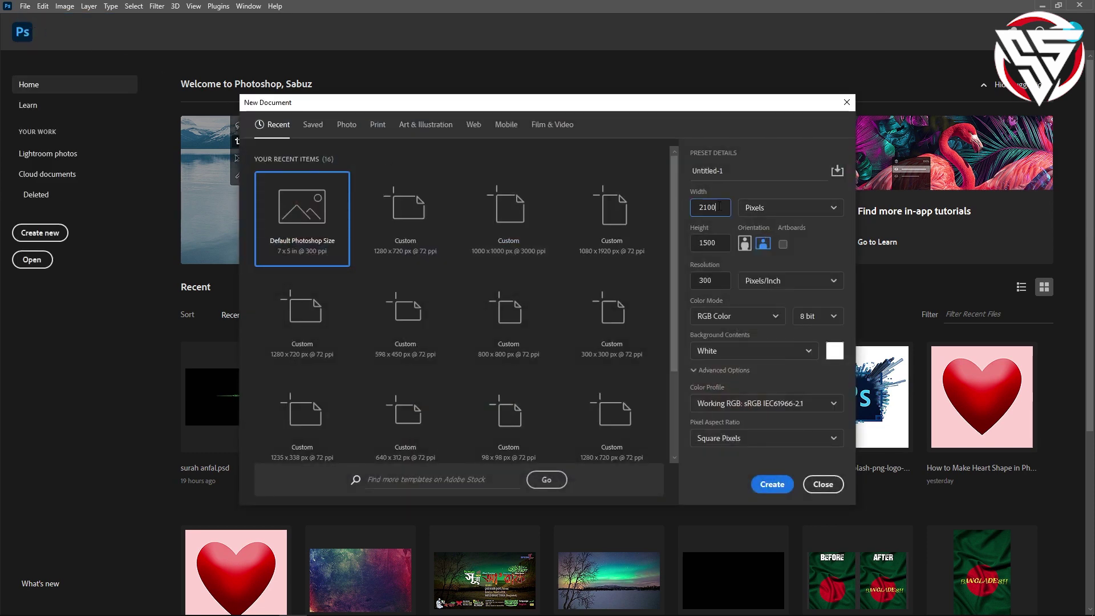
pyautogui.write('10')
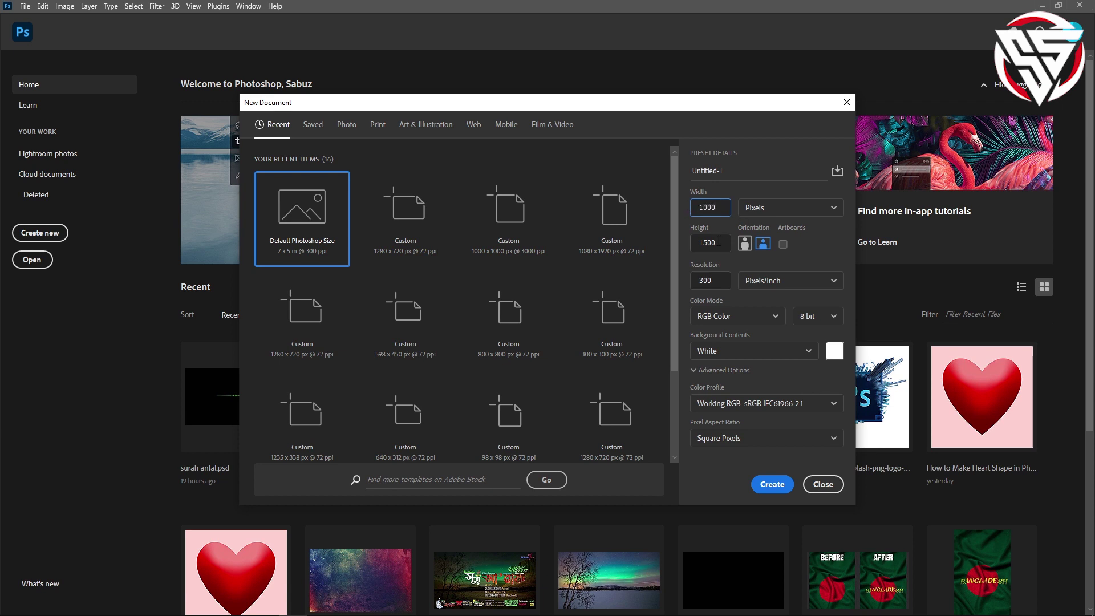
pyautogui.moveTo(719, 241); pyautogui.dragTo(684, 244)
pyautogui.write('1')
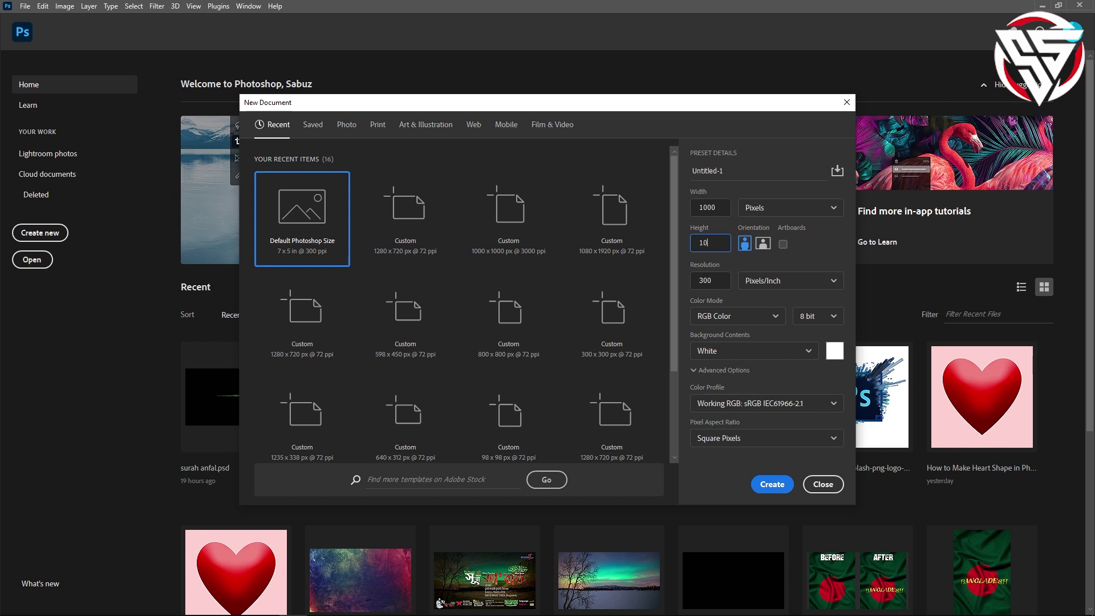
pyautogui.write('00')
pyautogui.moveTo(713, 280); pyautogui.dragTo(687, 284)
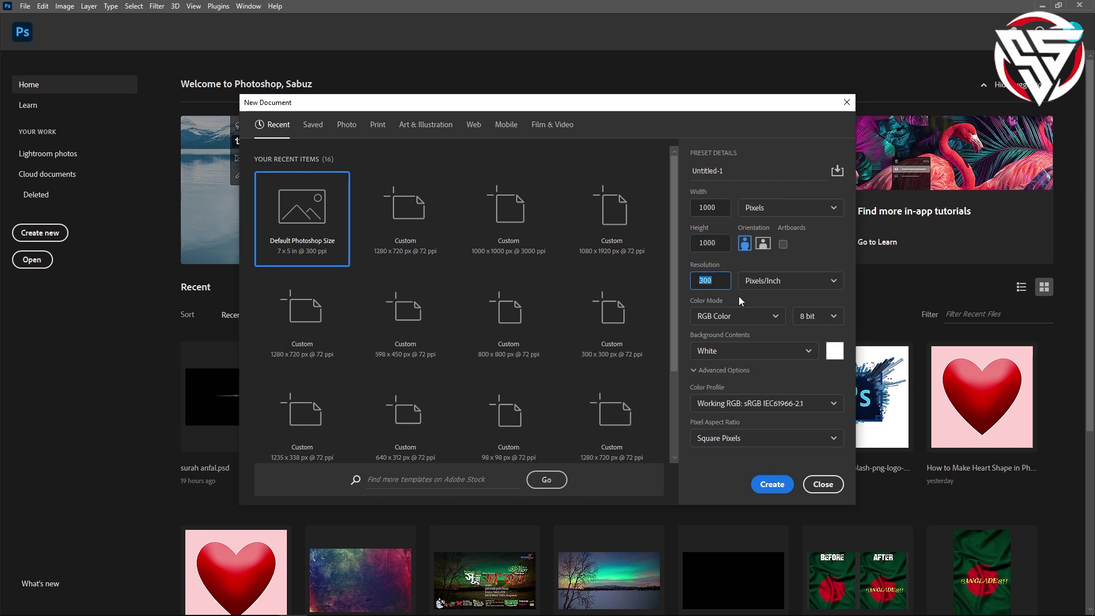
# - Choose a pinkish custom background colour and create the document
pyautogui.click(834, 350)
pyautogui.moveTo(827, 168); pyautogui.dragTo(758, 128)
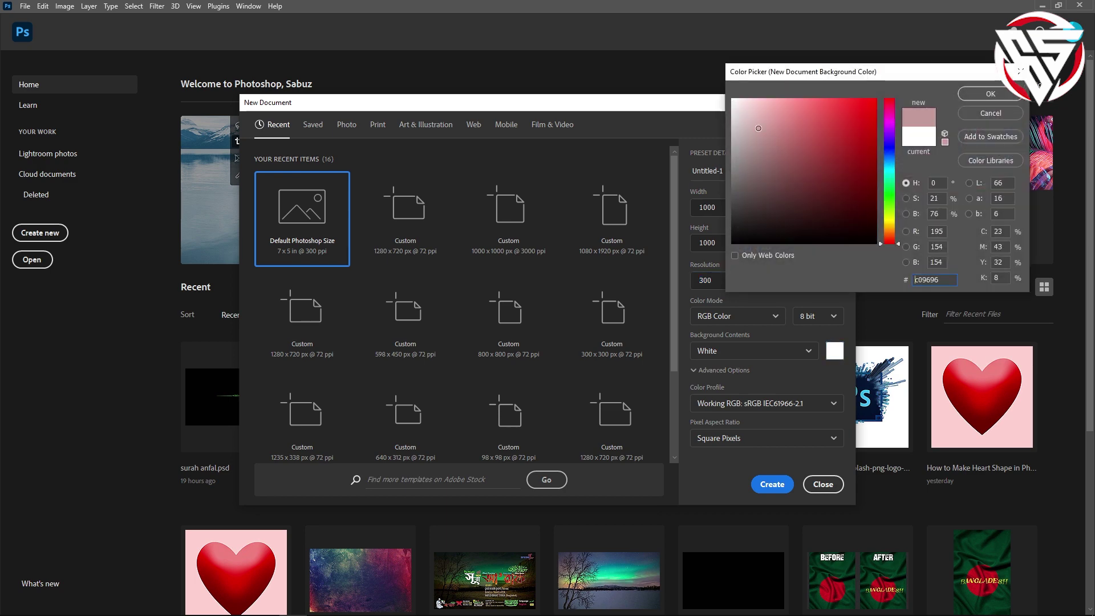
pyautogui.click(995, 94)
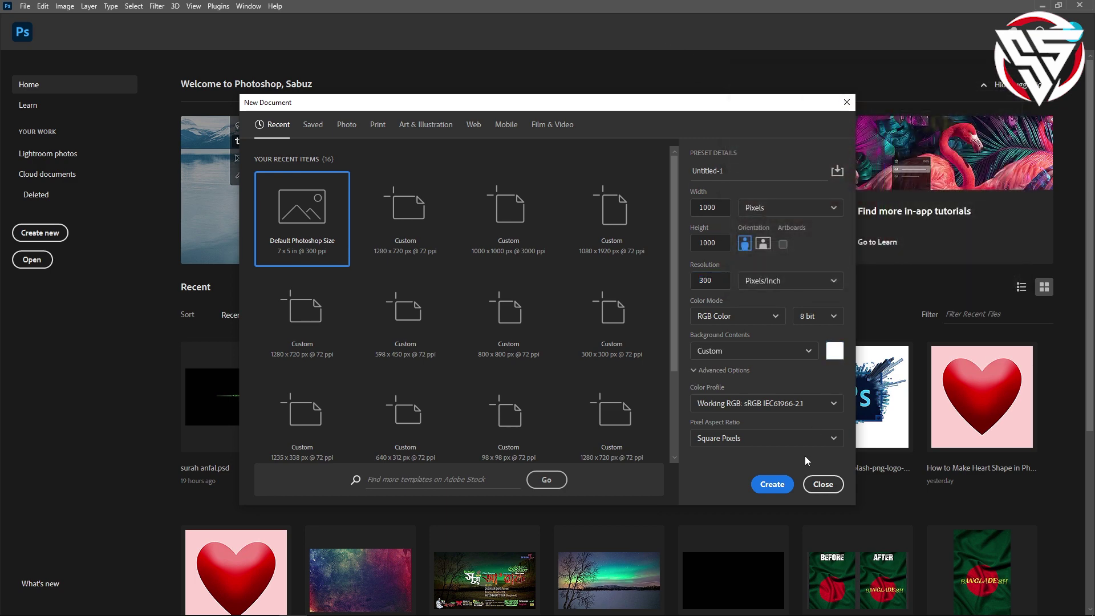
pyautogui.click(777, 485)
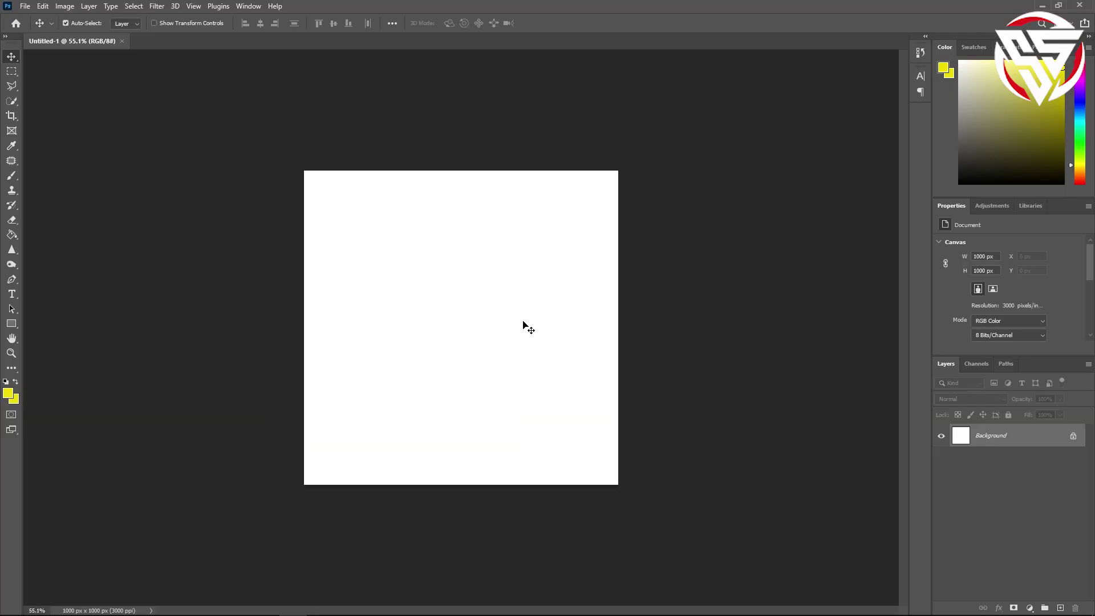
# - Set up a new guide layout with 8 columns and 8 rows
pyautogui.scroll(2, 523, 325)
pyautogui.scroll(-1, 522, 333)
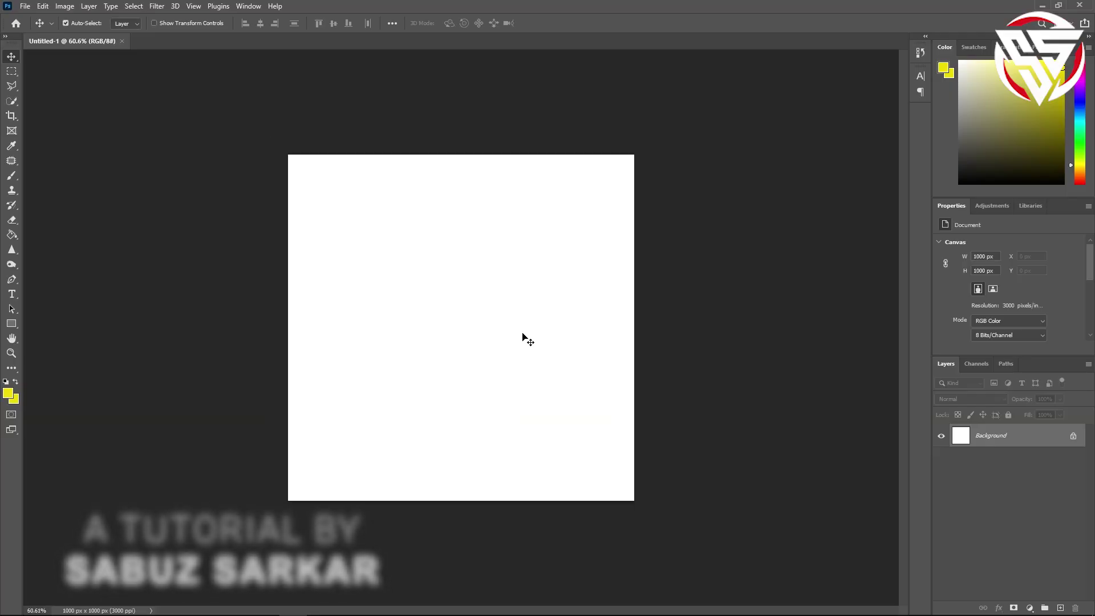
pyautogui.click(194, 6)
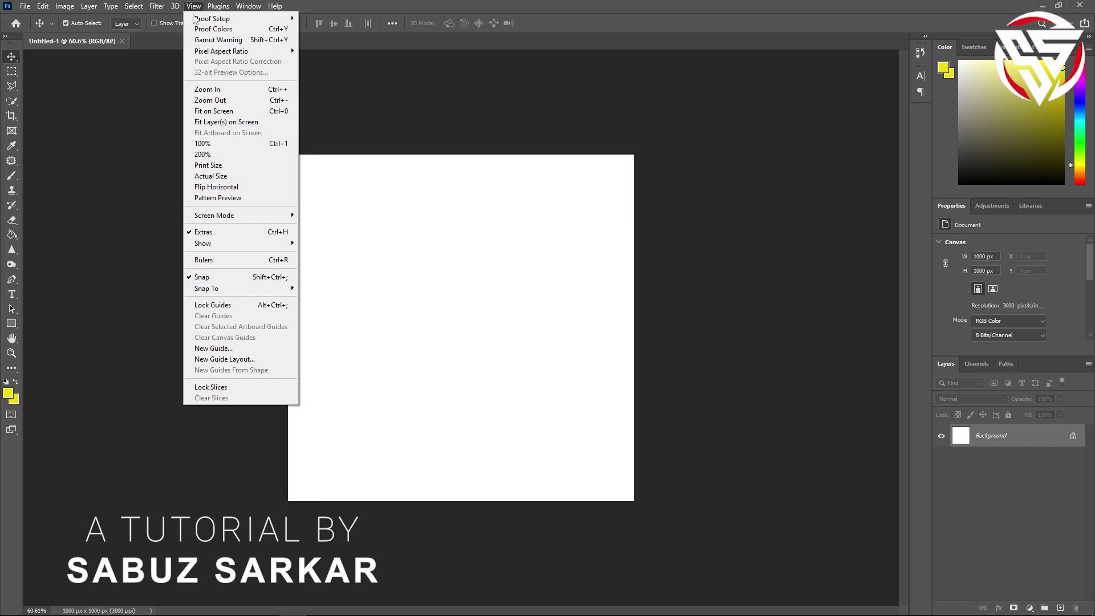
pyautogui.click(238, 360)
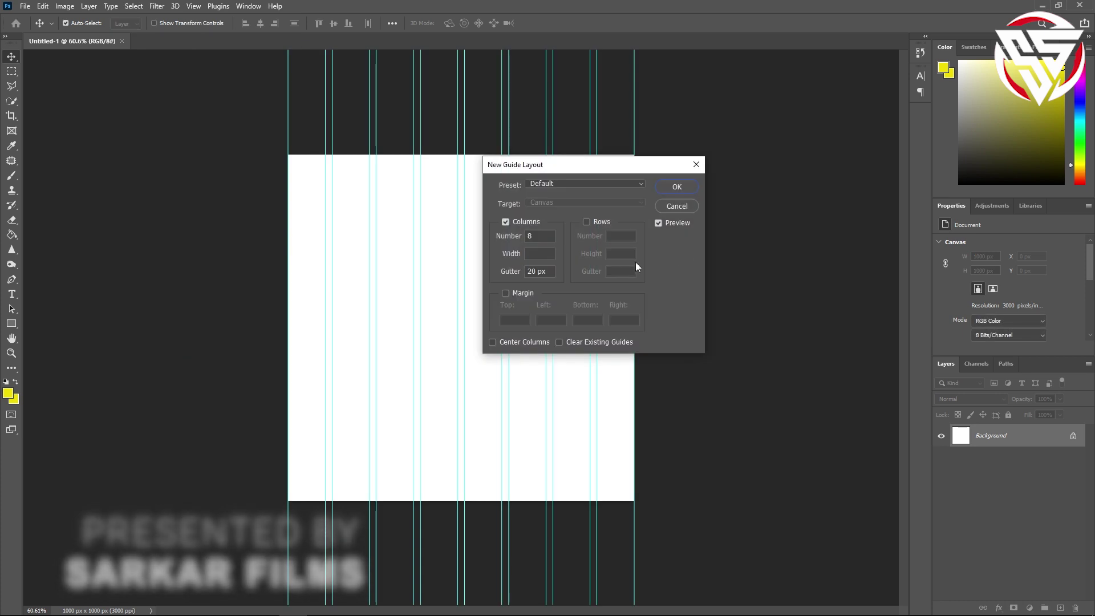
pyautogui.click(505, 221)
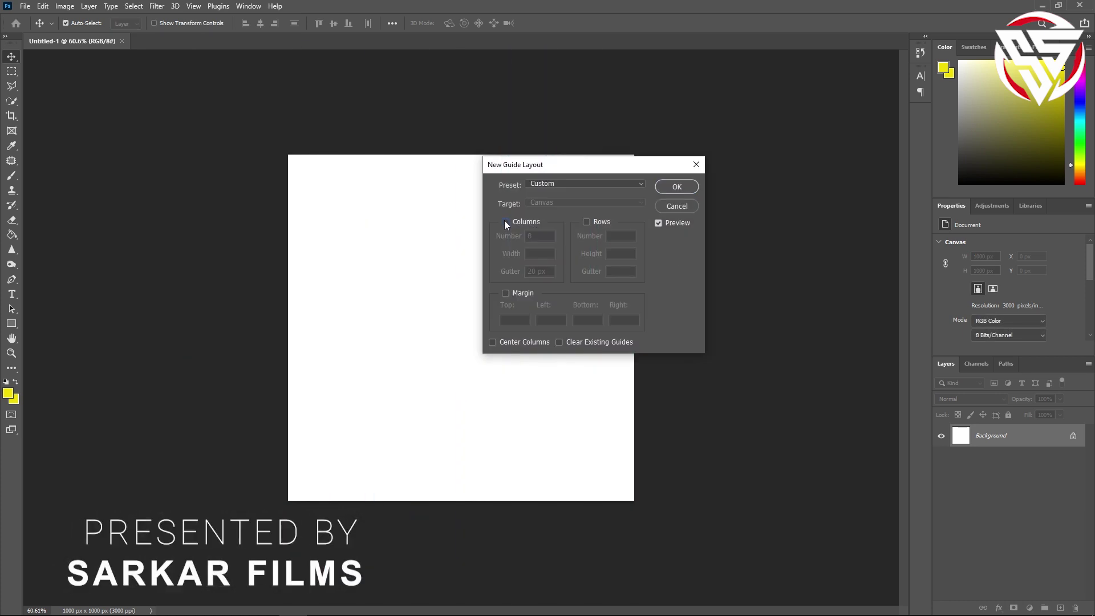
pyautogui.click(505, 221)
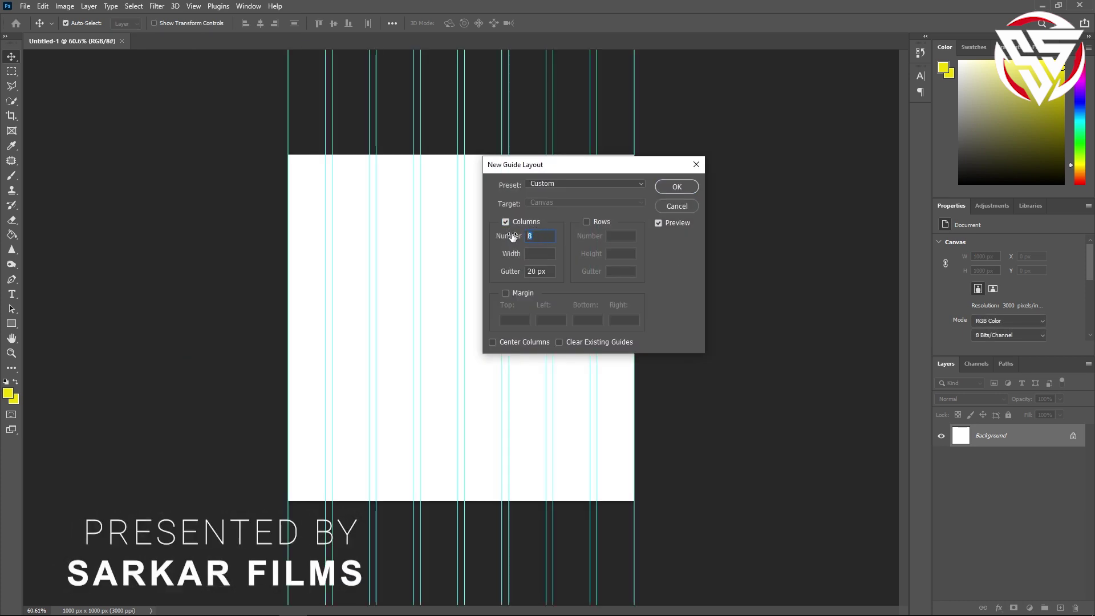
pyautogui.write('8')
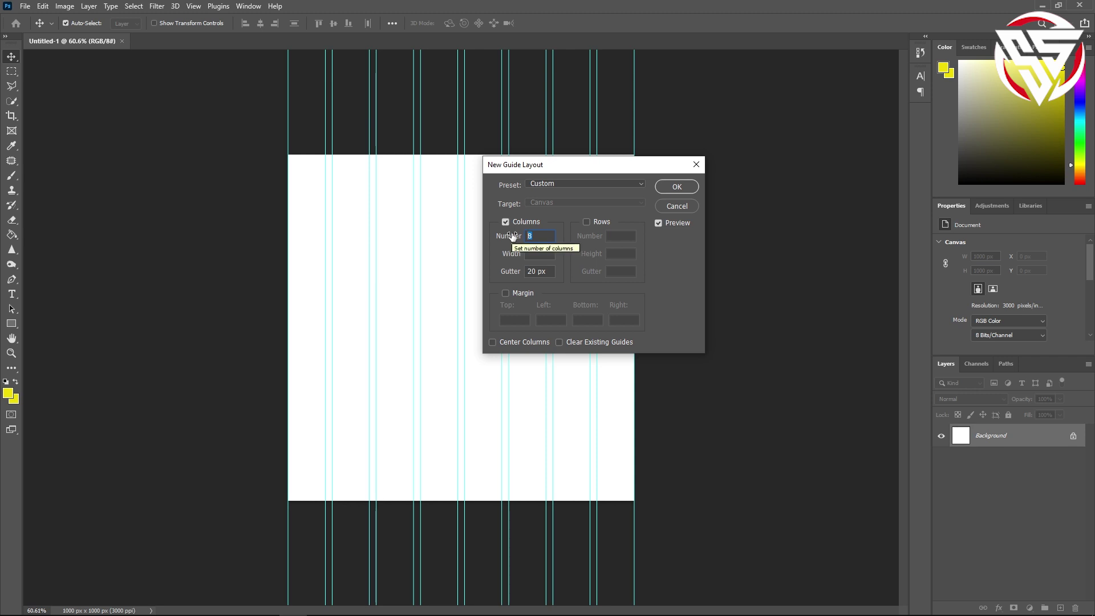
pyautogui.click(587, 221)
pyautogui.doubleClick(610, 236)
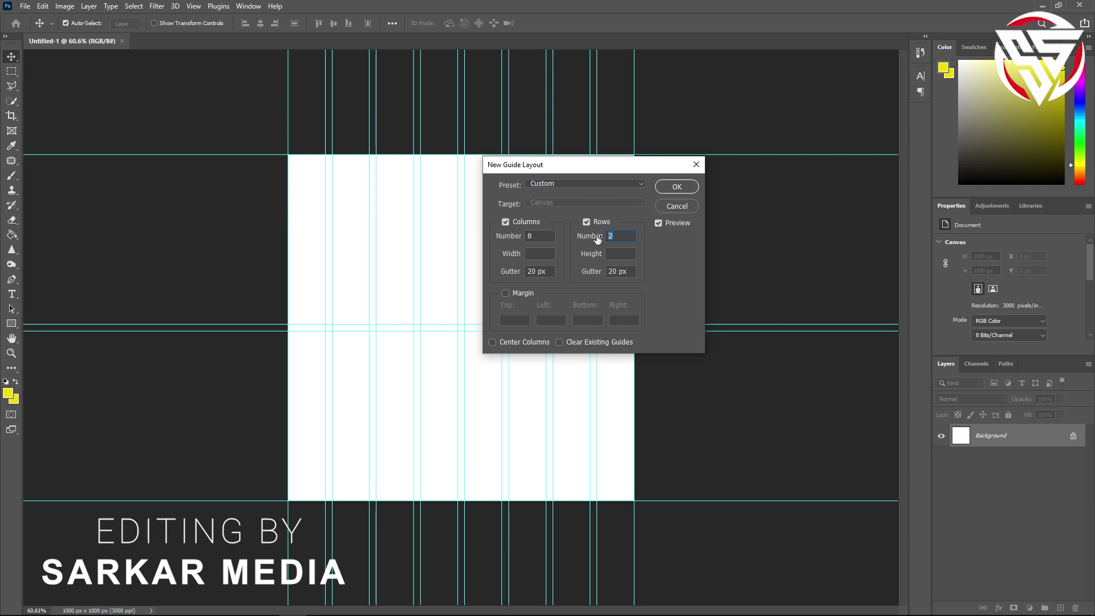
pyautogui.write('8')
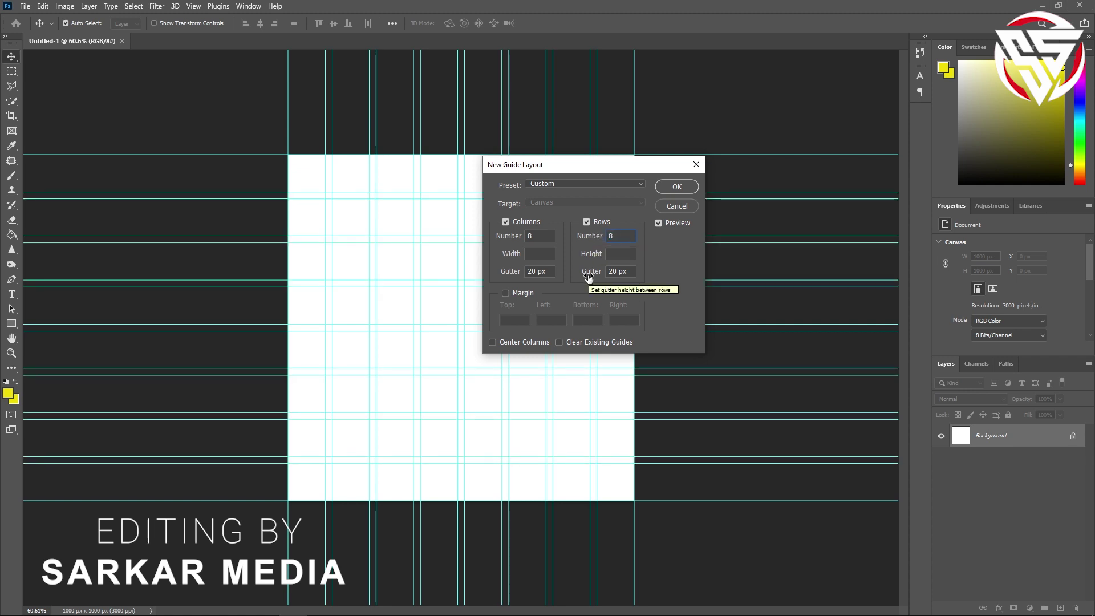
# - Set both column and row gutters to 0 and apply the guide grid
pyautogui.doubleClick(549, 270)
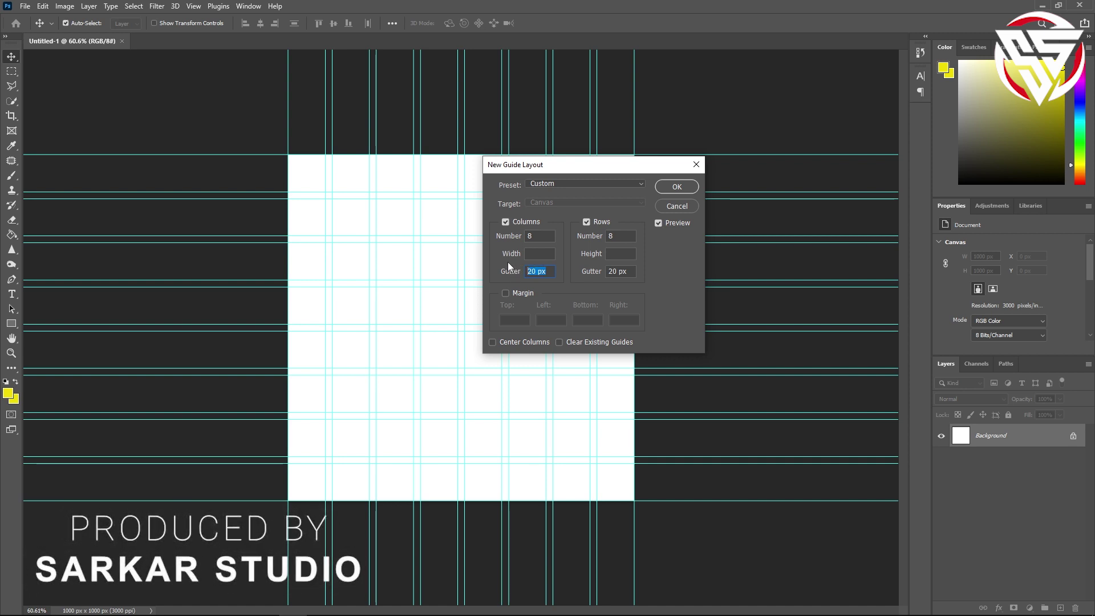
pyautogui.write('0')
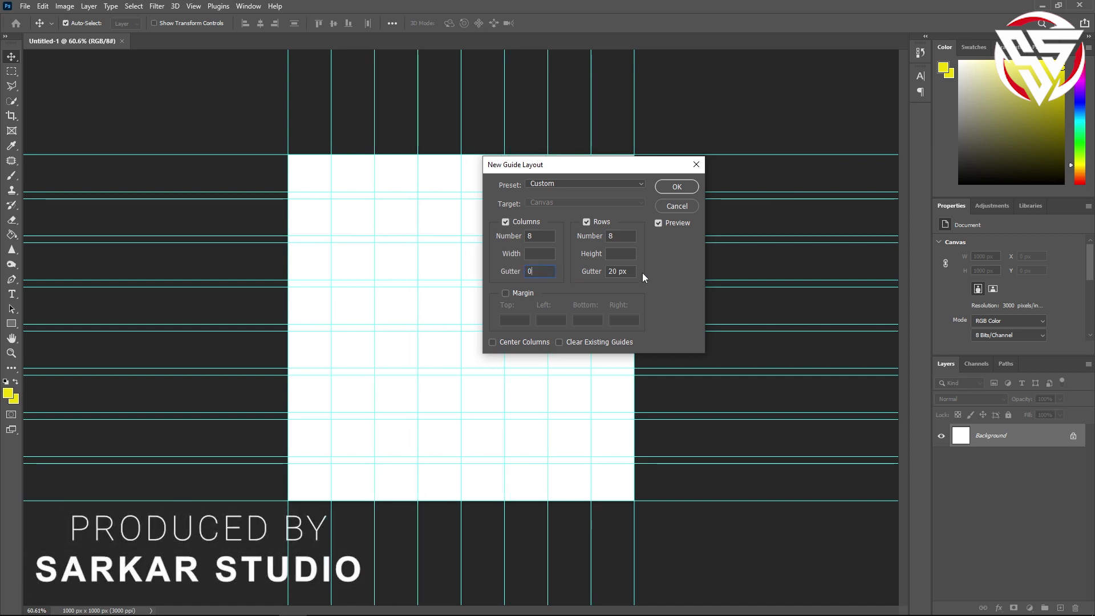
pyautogui.doubleClick(619, 271)
pyautogui.write('0')
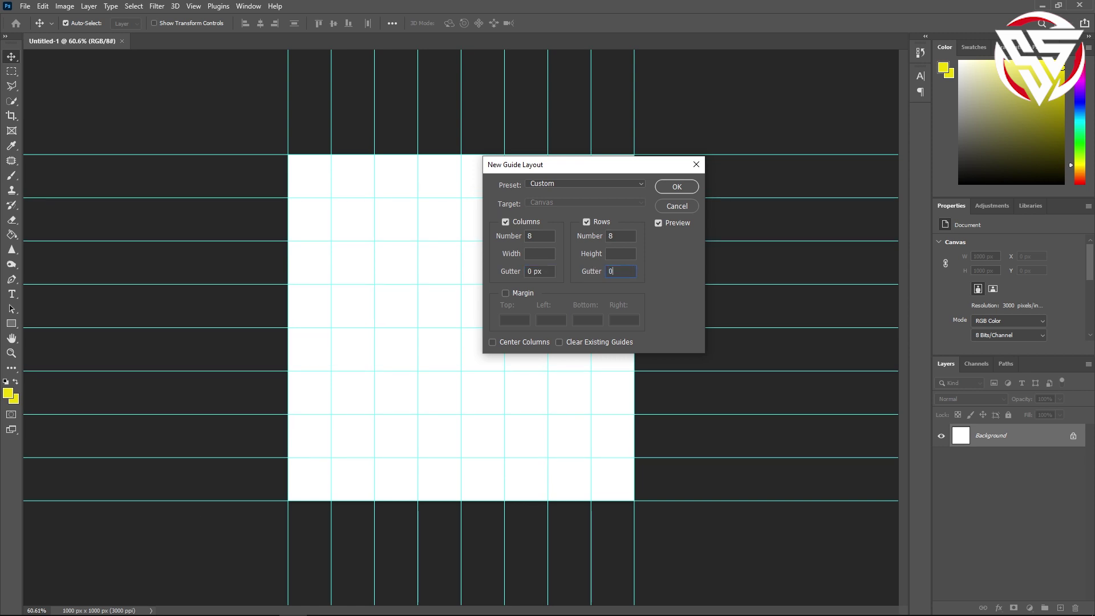
pyautogui.click(676, 186)
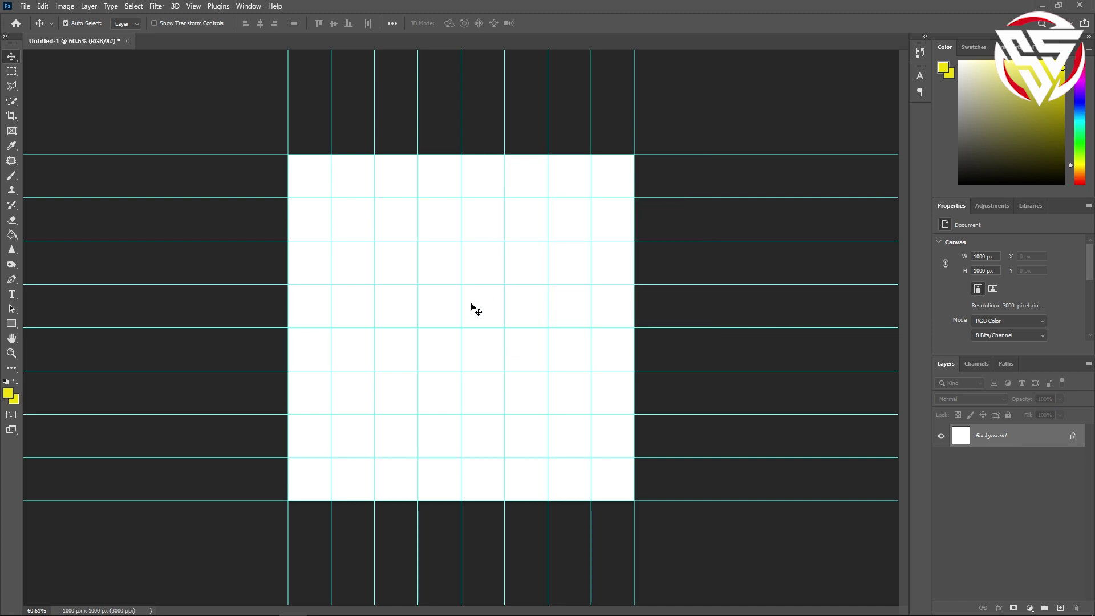
# - Switch to the Curvature Pen tool in Shape drawing mode
pyautogui.scroll(3, 471, 308)
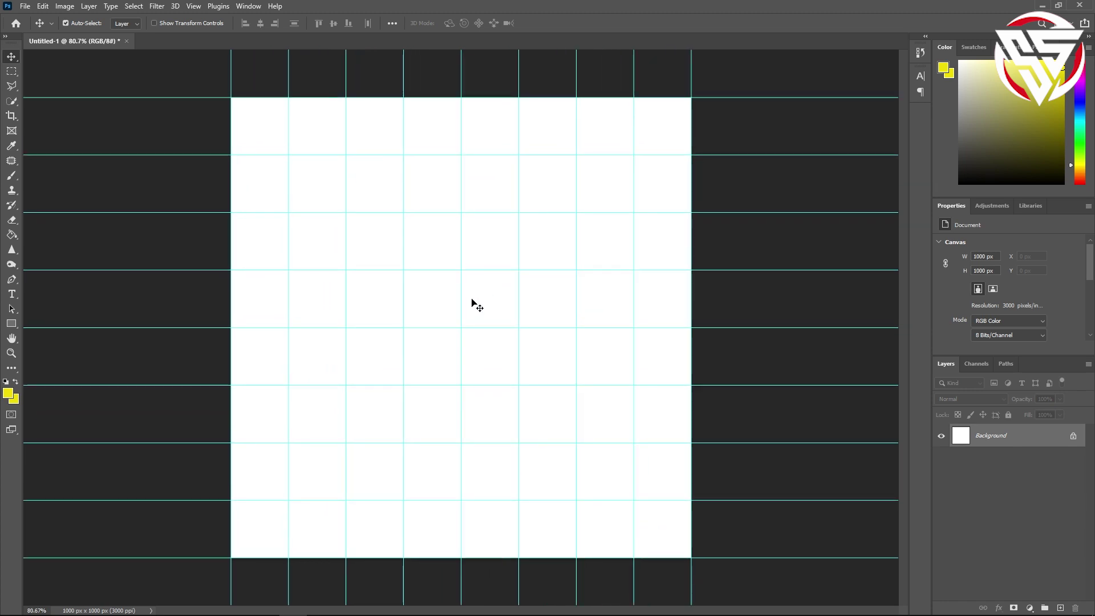
pyautogui.scroll(-1, 470, 308)
pyautogui.click(12, 280)
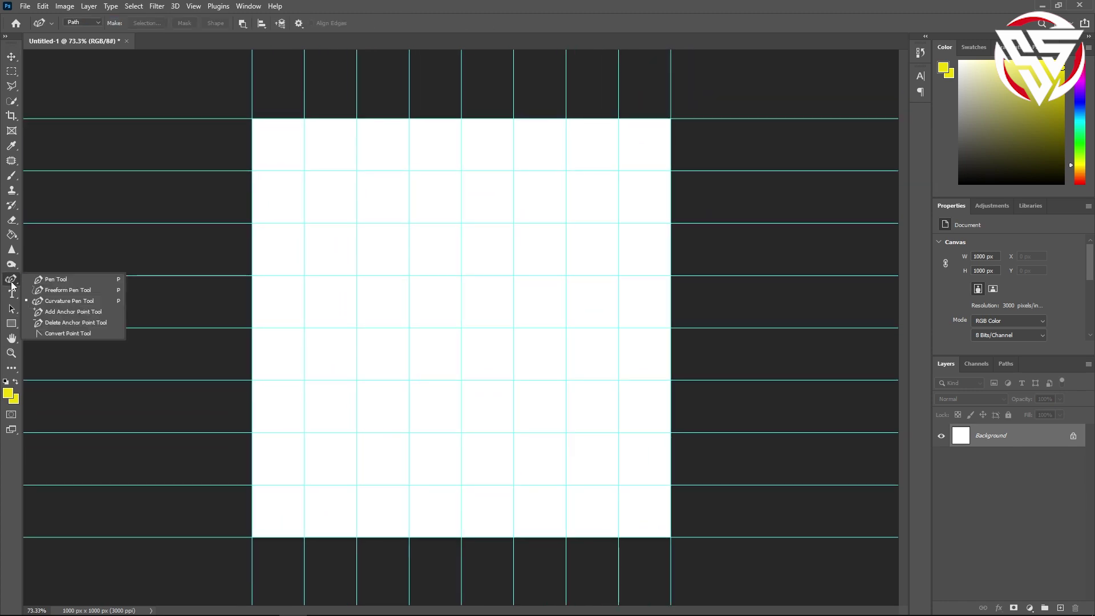
pyautogui.click(57, 302)
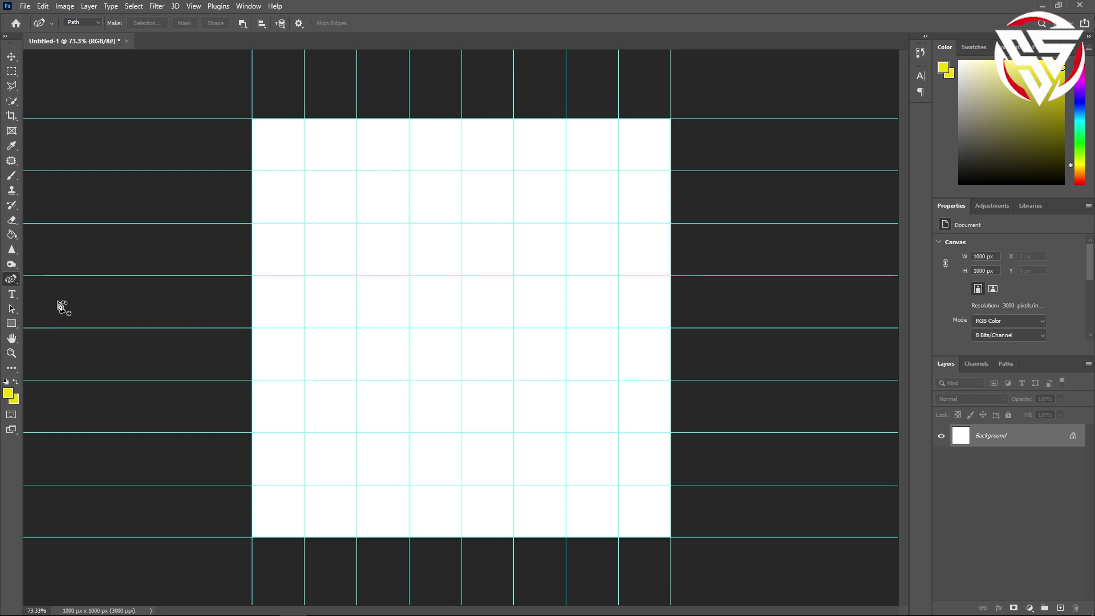
pyautogui.click(98, 21)
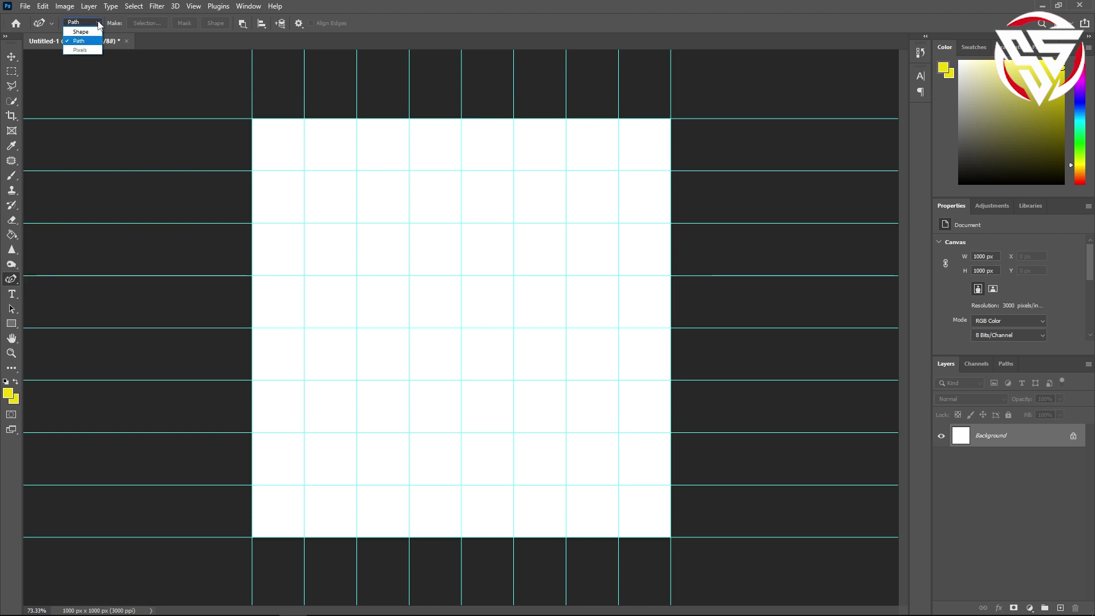
pyautogui.click(84, 29)
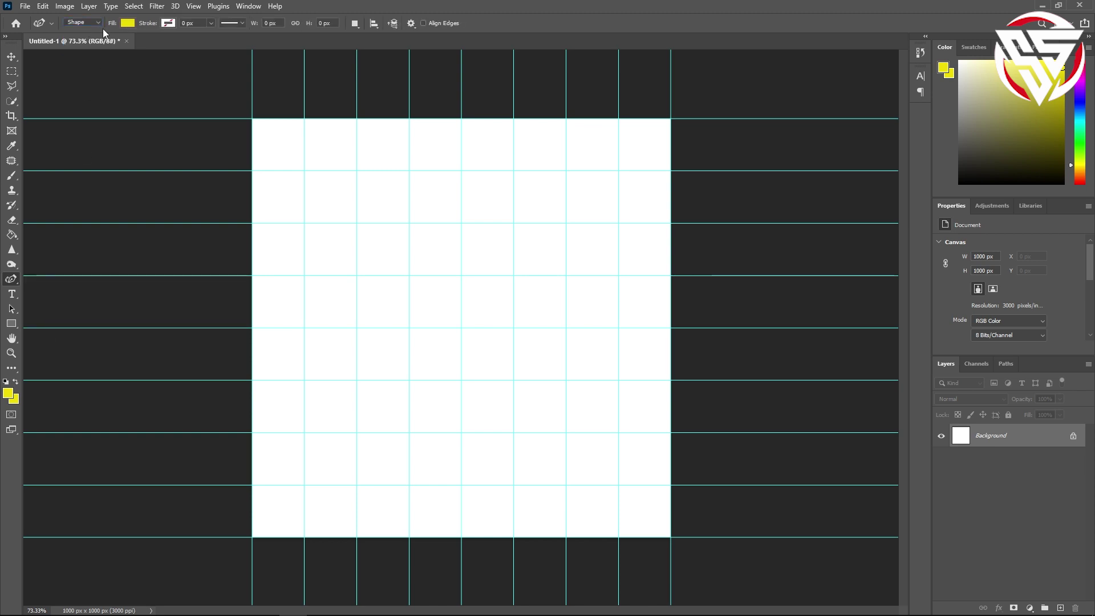
# - Set the shape fill colour to black
pyautogui.click(129, 24)
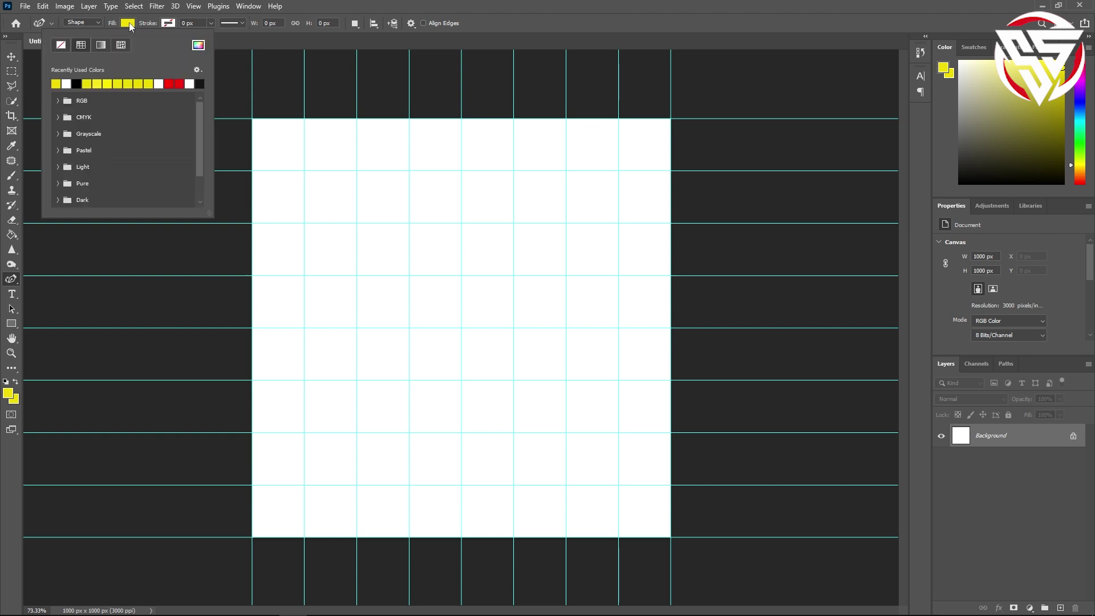
pyautogui.click(200, 84)
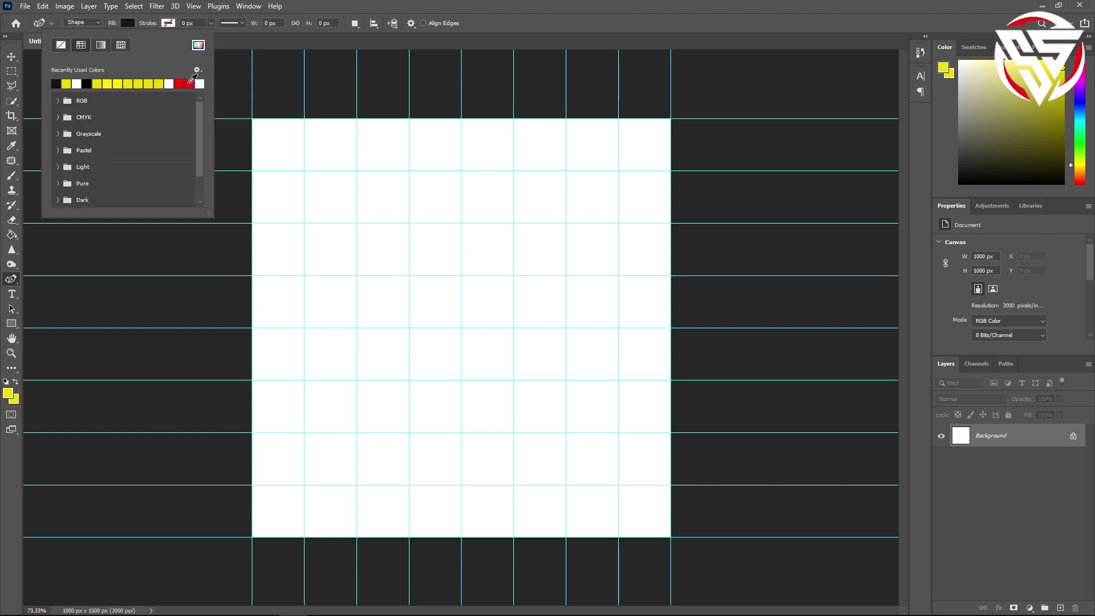
pyautogui.click(494, 41)
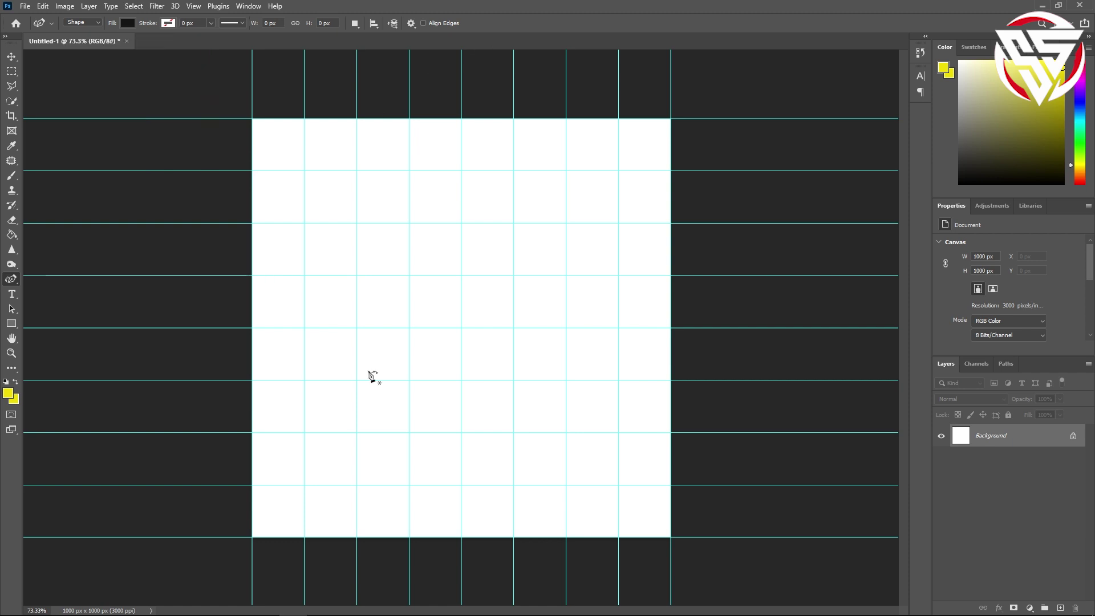
# - Draw a closed heart path through bottom point, sides, lobe tops and centre dip
pyautogui.click(461, 484)
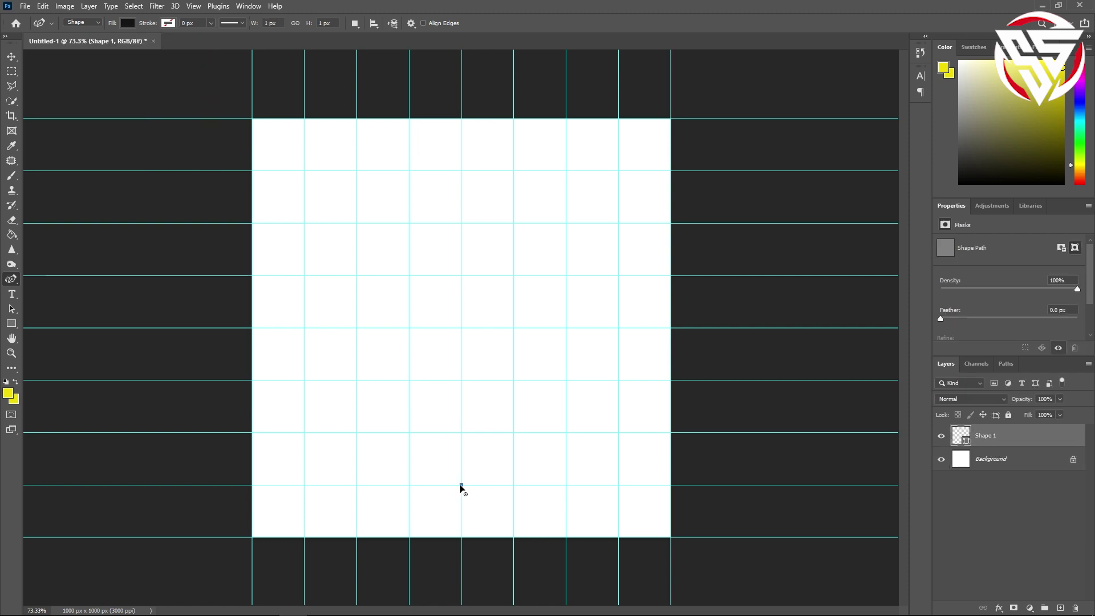
pyautogui.click(304, 223)
pyautogui.click(356, 171)
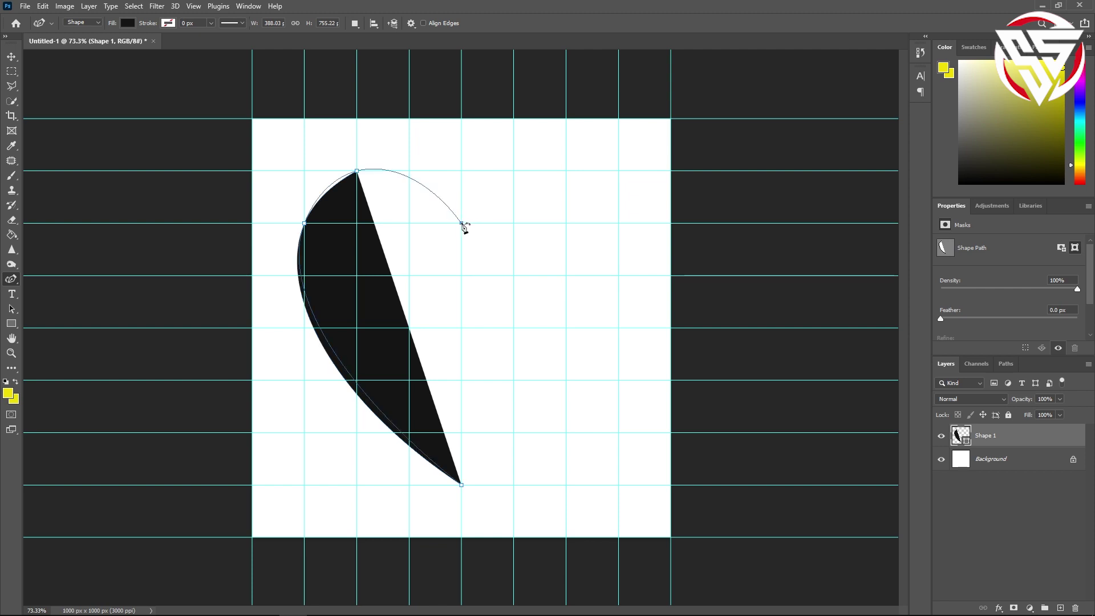
pyautogui.moveTo(461, 223); pyautogui.dragTo(513, 223)
pyautogui.click(567, 172)
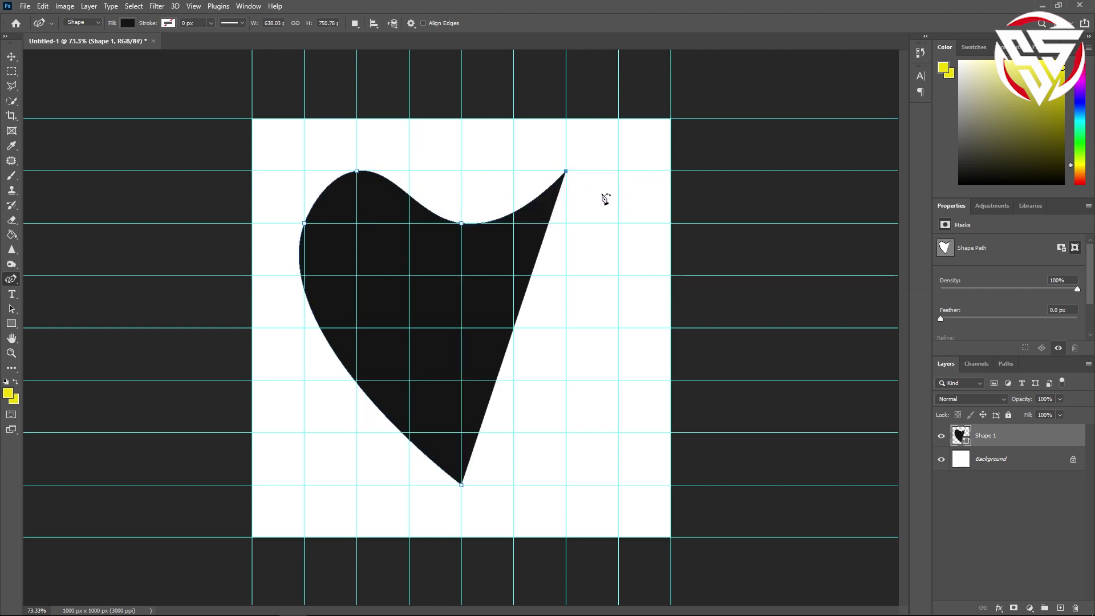
pyautogui.click(618, 223)
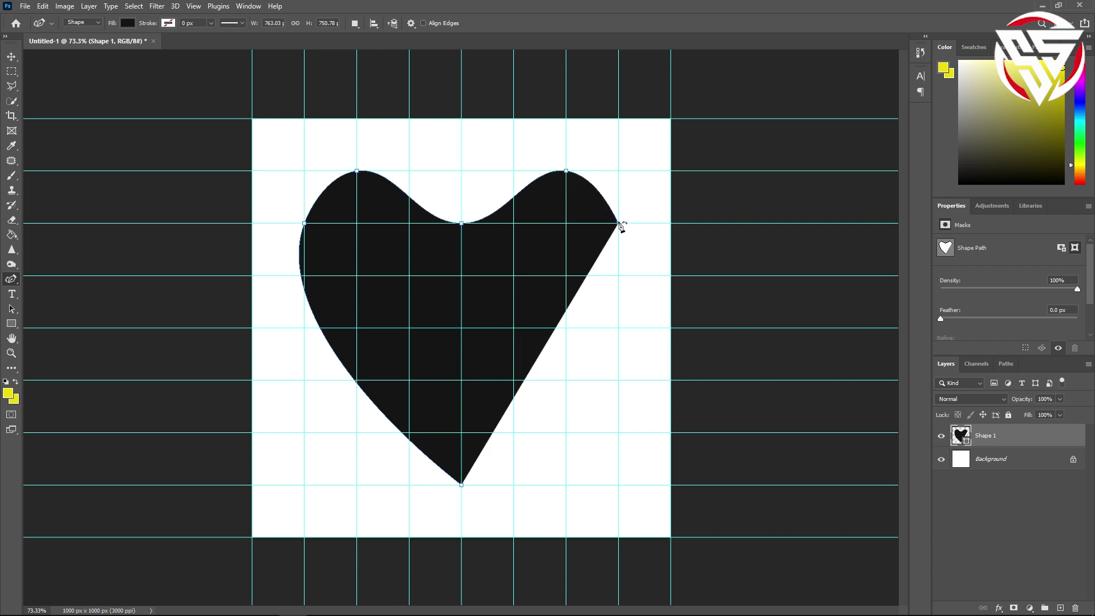
pyautogui.click(462, 485)
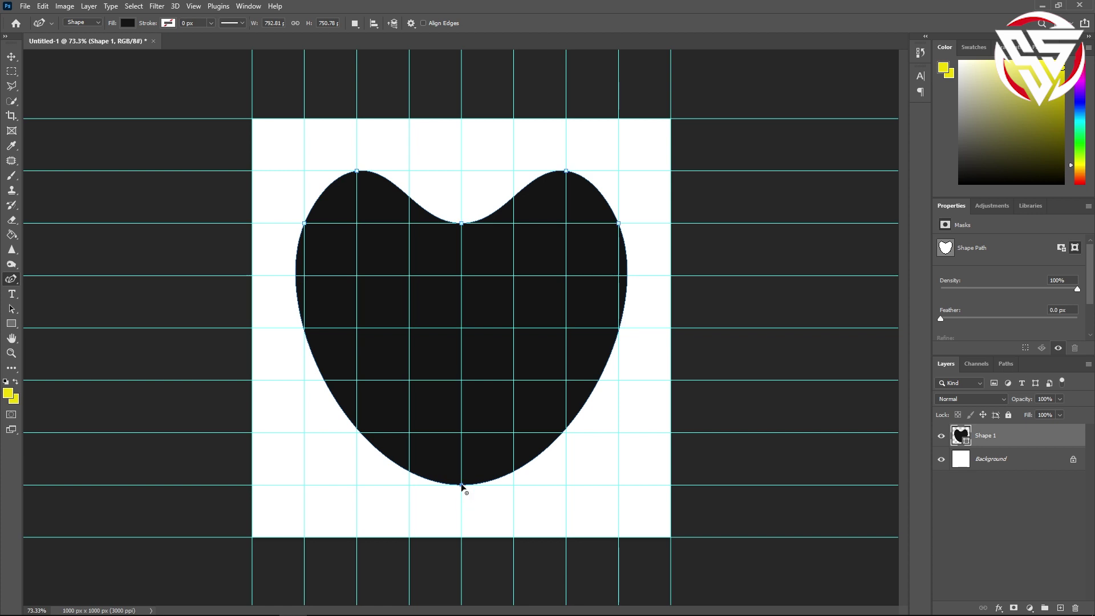
# - Make the heart's bottom point and centre dip sharp corners
pyautogui.keyDown('alt'); pyautogui.click(461, 484); pyautogui.keyUp('alt')
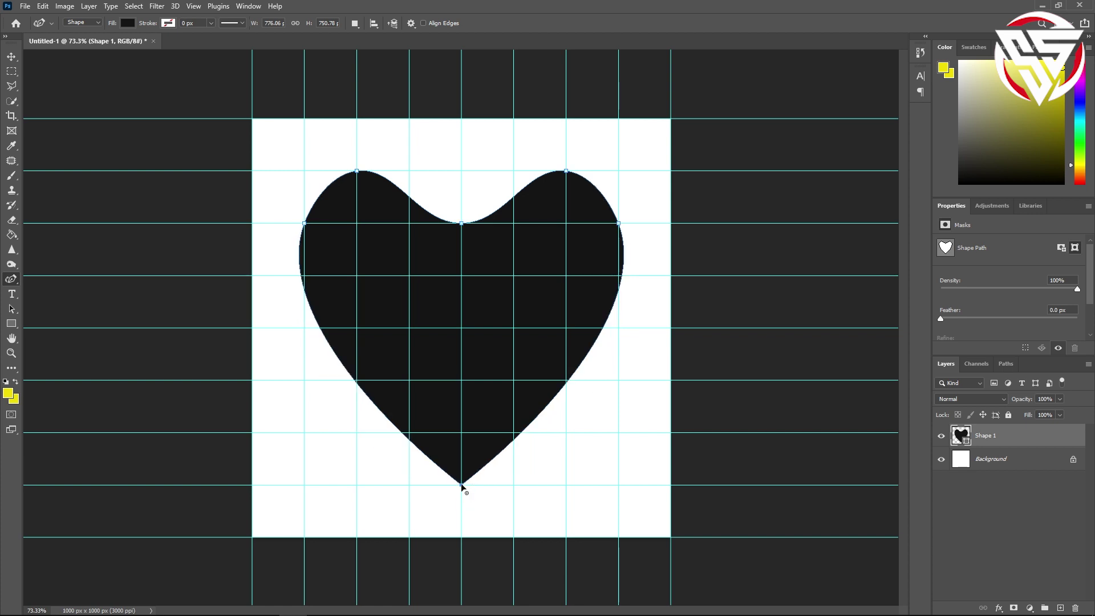
pyautogui.keyDown('alt'); pyautogui.click(460, 223); pyautogui.keyUp('alt')
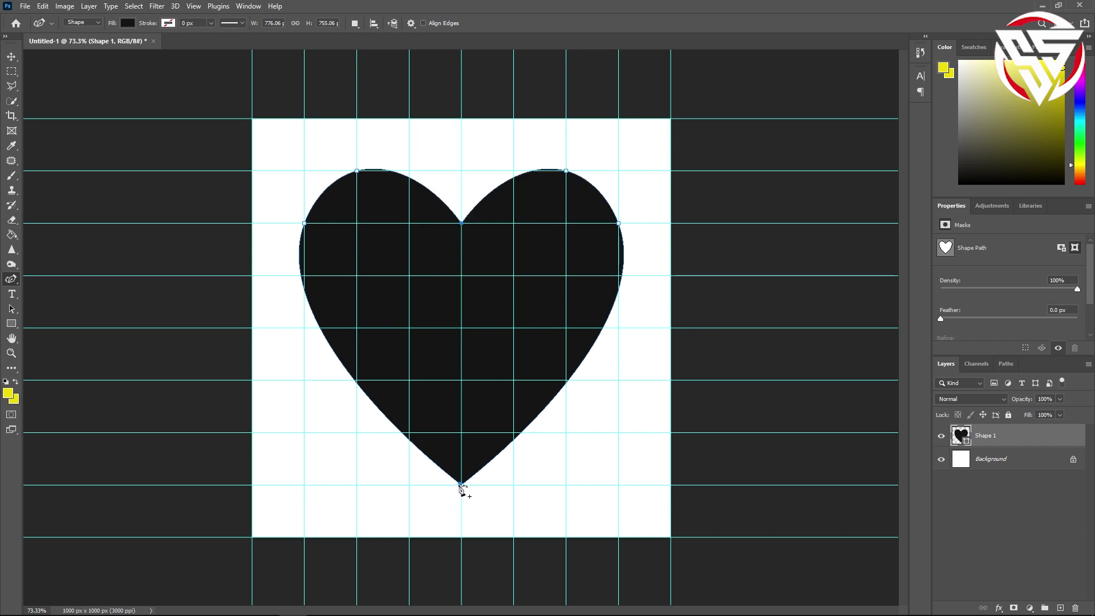
pyautogui.moveTo(461, 484); pyautogui.dragTo(462, 433)
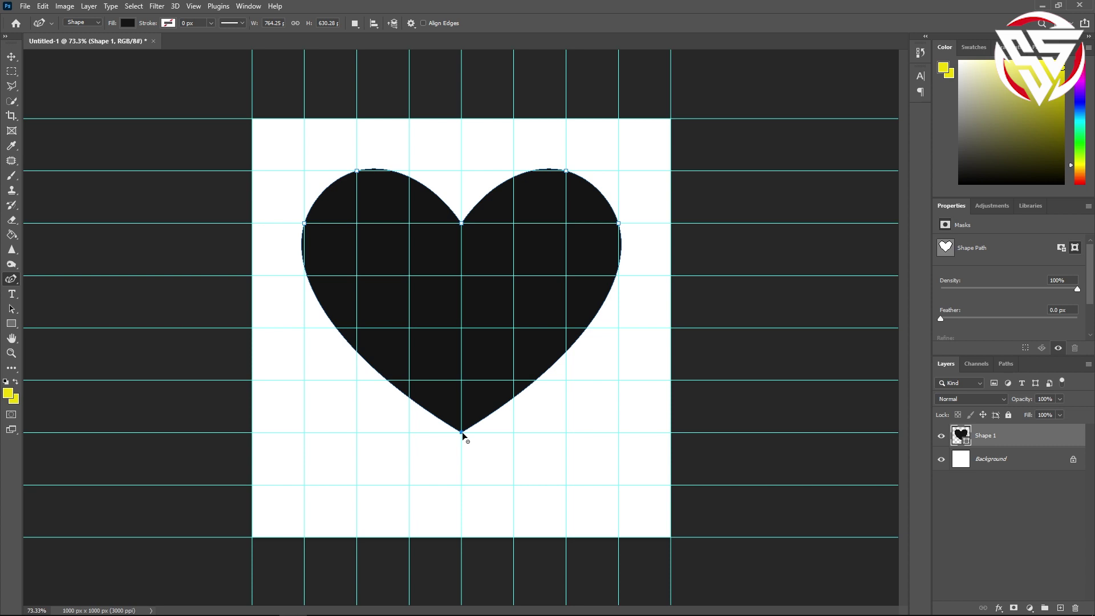
pyautogui.moveTo(461, 431); pyautogui.dragTo(462, 484)
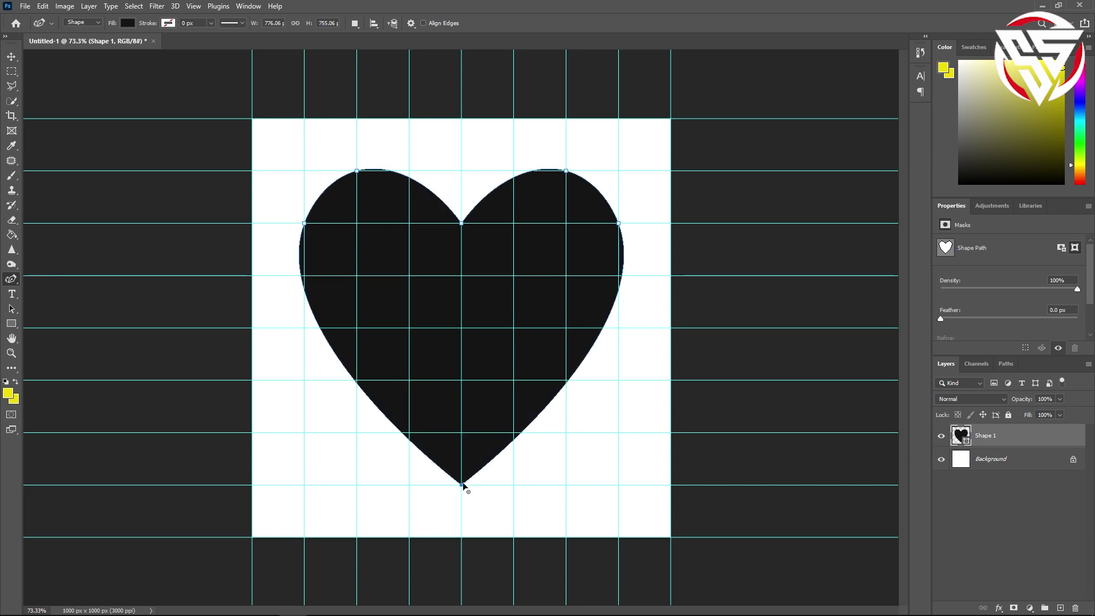
# - Clear all guides from the canvas
pyautogui.click(192, 7)
pyautogui.click(230, 318)
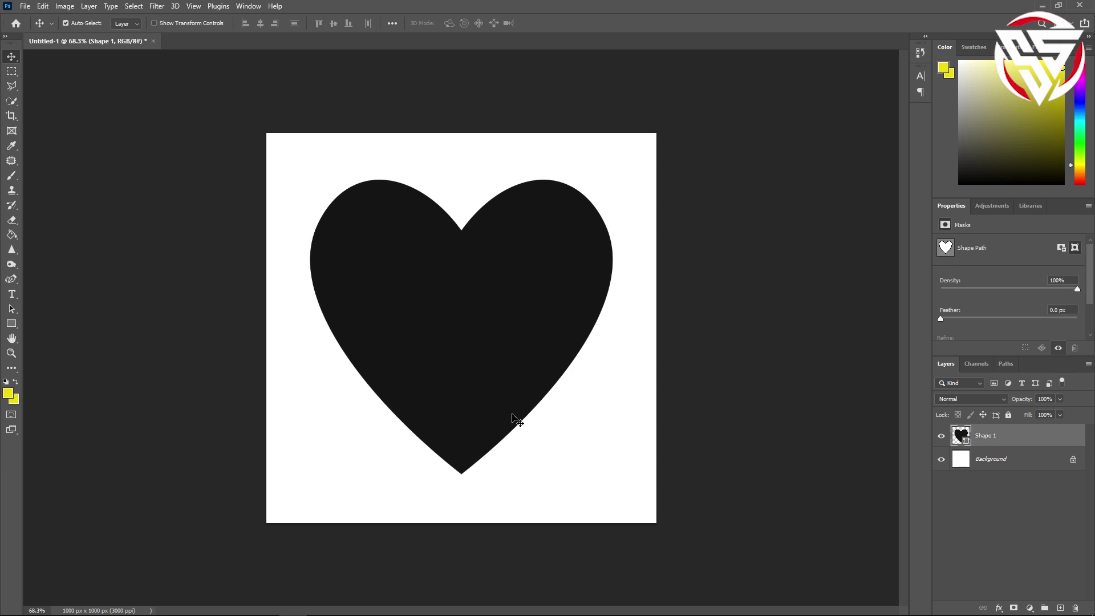
pyautogui.hotkey('ctrl', '0')
pyautogui.hotkey('ctrl', '-')
# - Change the Shape 1 fill colour to hex E10000 in the Color Picker
pyautogui.doubleClick(961, 436)
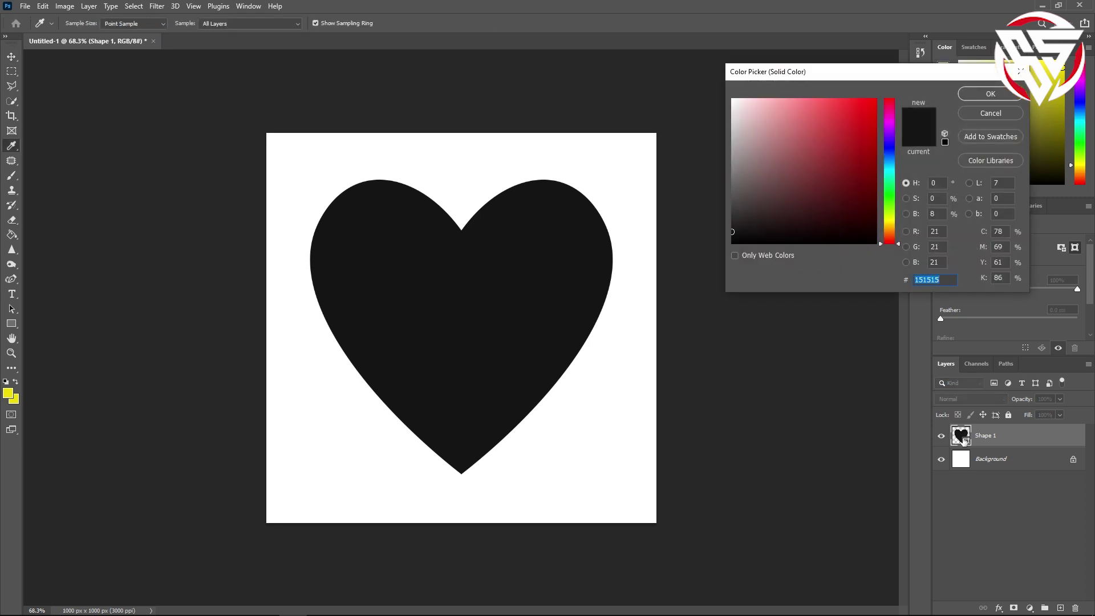
pyautogui.write('ff0000')
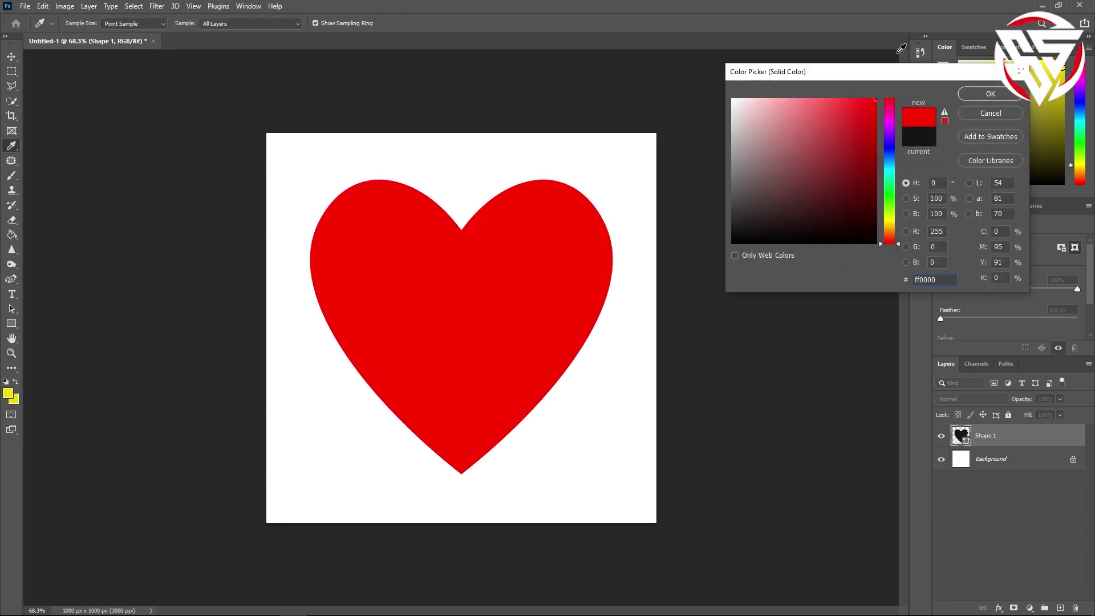
pyautogui.moveTo(895, 243)
pyautogui.mouseDown()
pyautogui.moveTo(901, 109)
pyautogui.moveTo(898, 241)
pyautogui.mouseUp()
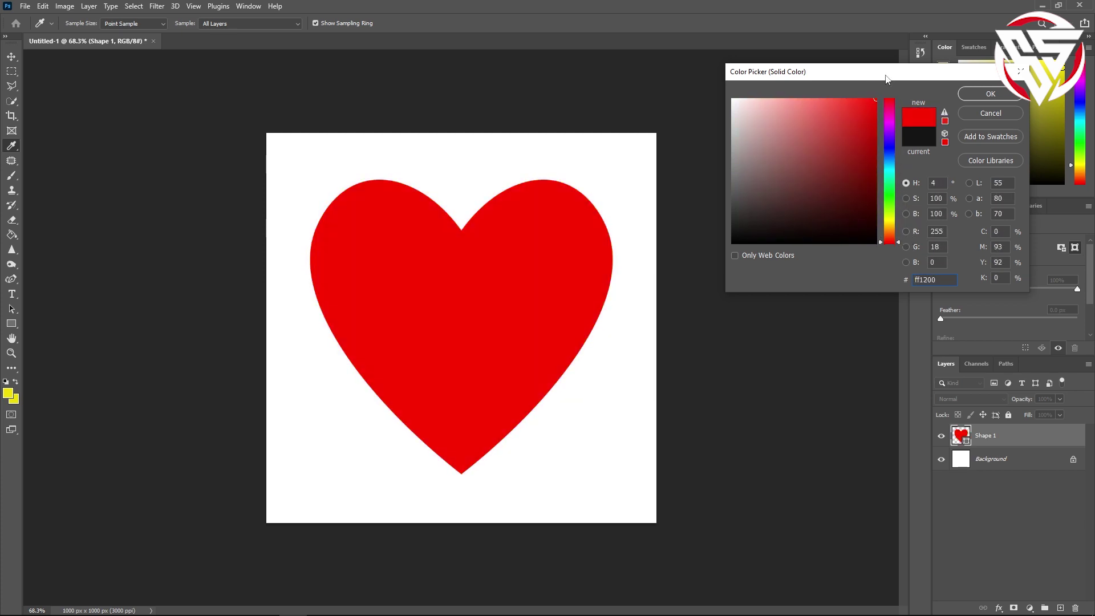
pyautogui.moveTo(896, 244); pyautogui.dragTo(912, 53)
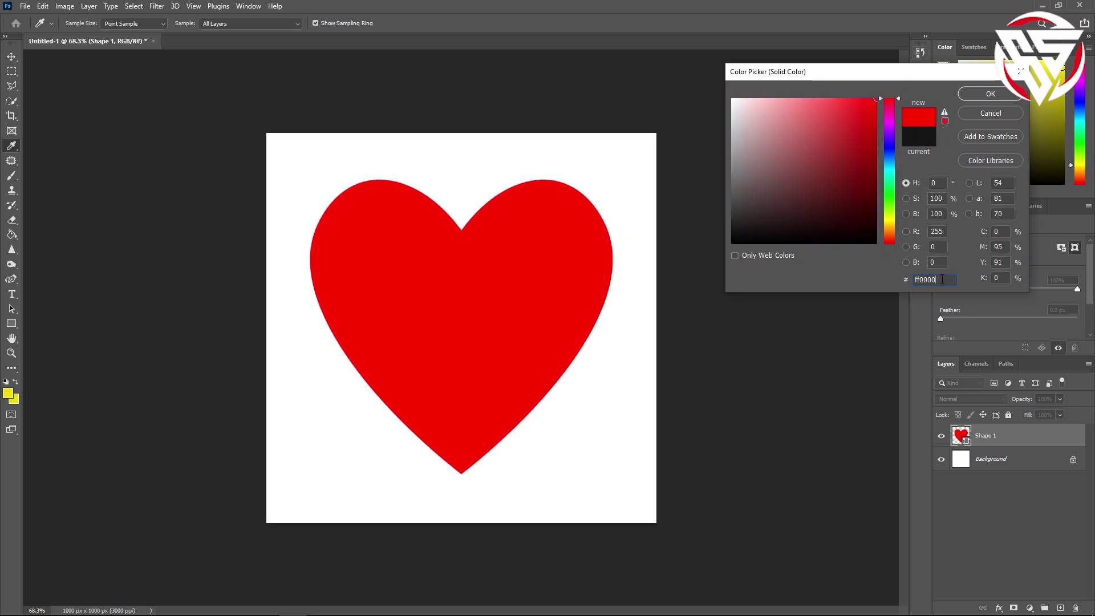
pyautogui.doubleClick(932, 280)
pyautogui.write('E')
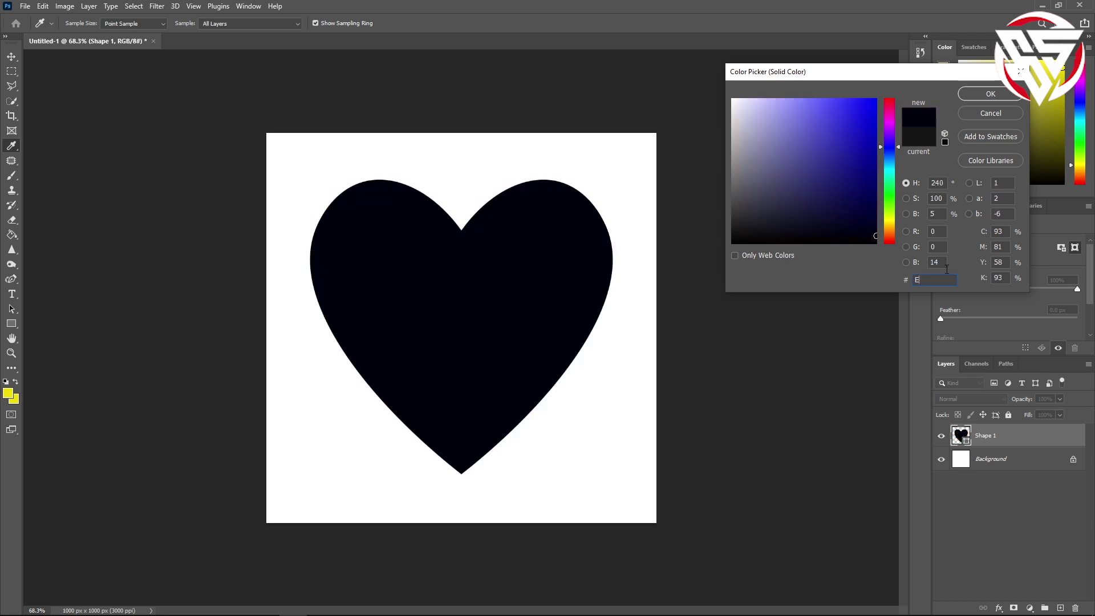
pyautogui.write('100')
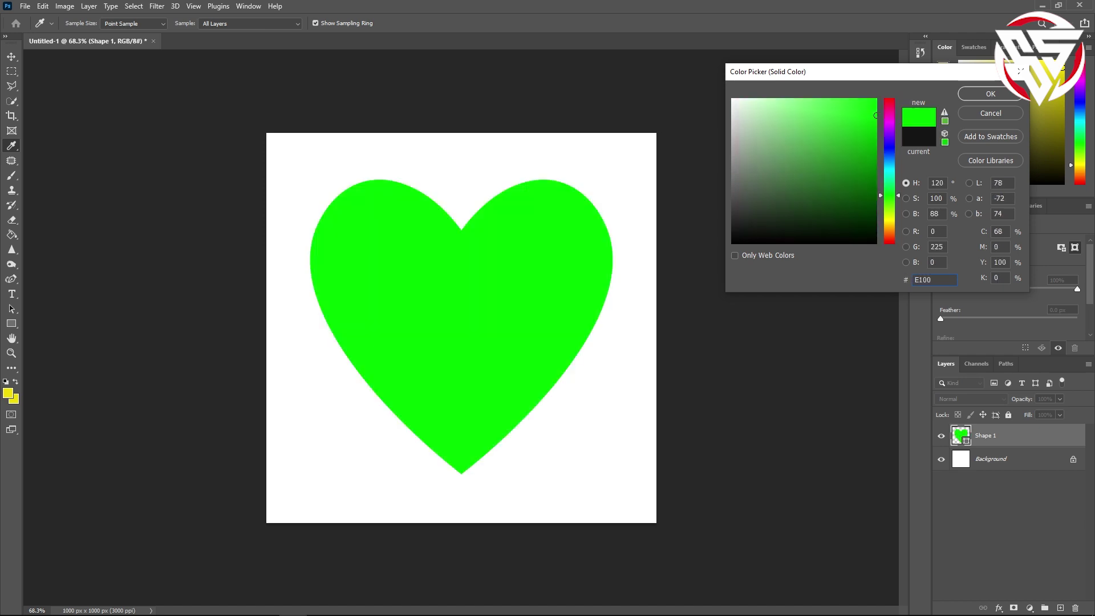
pyautogui.write('0')
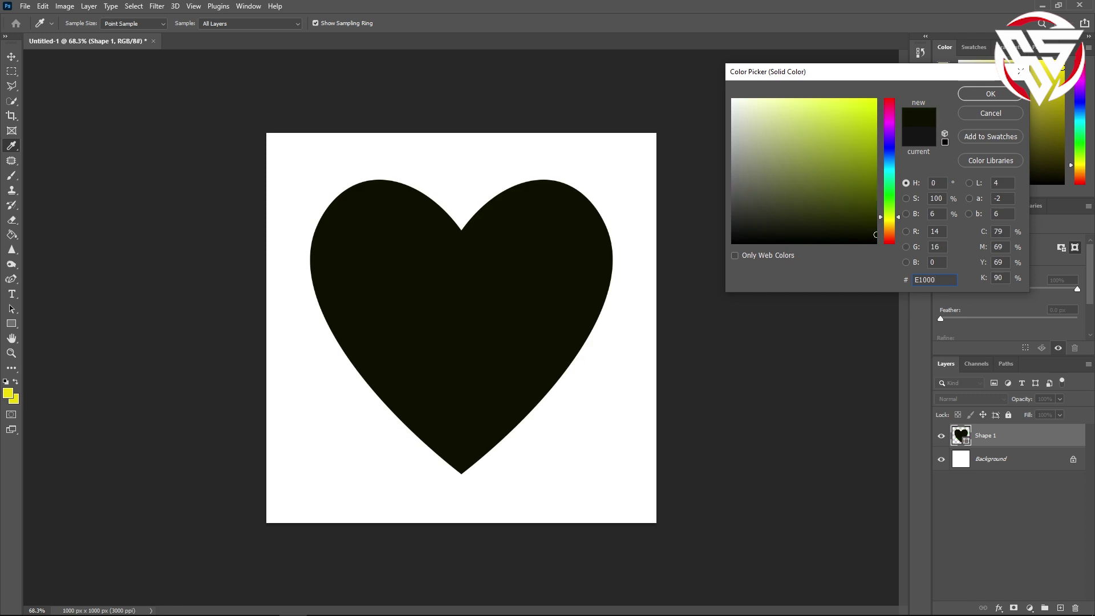
pyautogui.write('0')
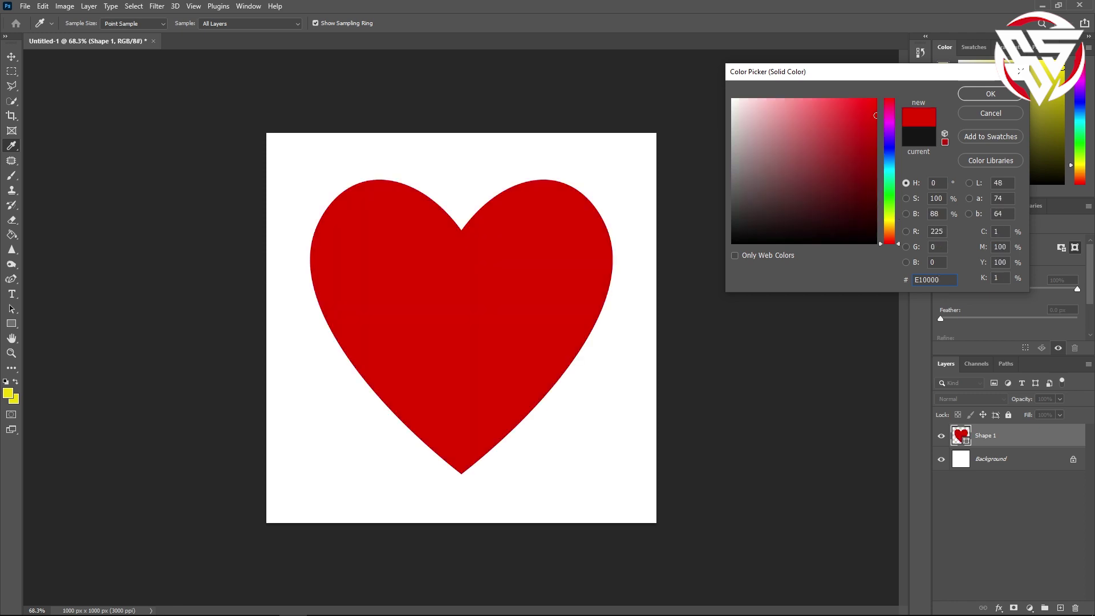
pyautogui.click(1007, 95)
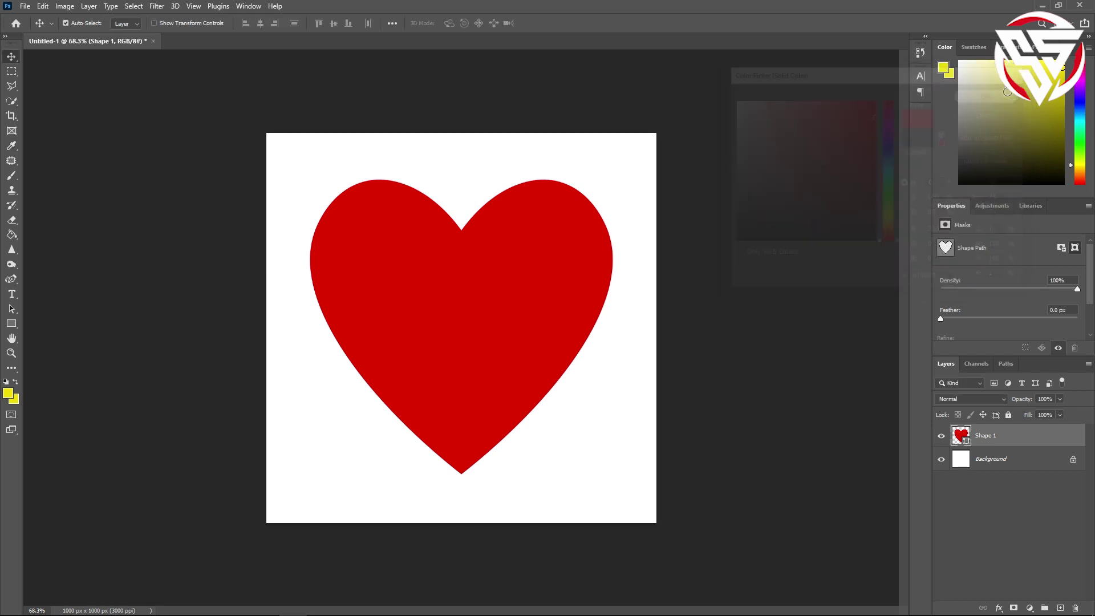
# - Add a Solid Color fill layer above the Background layer
pyautogui.click(942, 436)
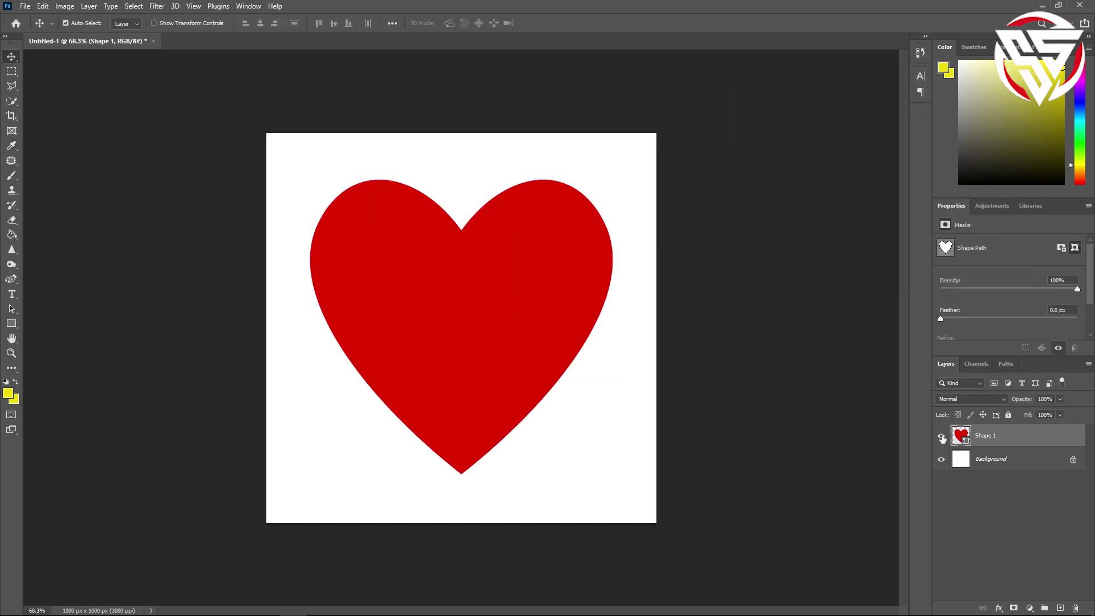
pyautogui.click(995, 466)
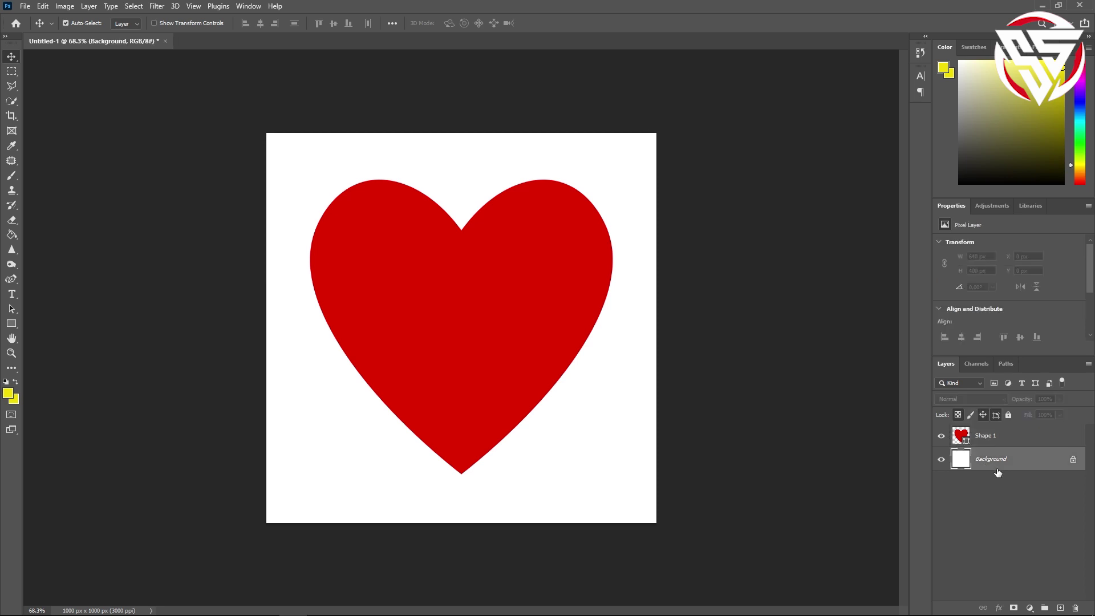
pyautogui.click(1029, 607)
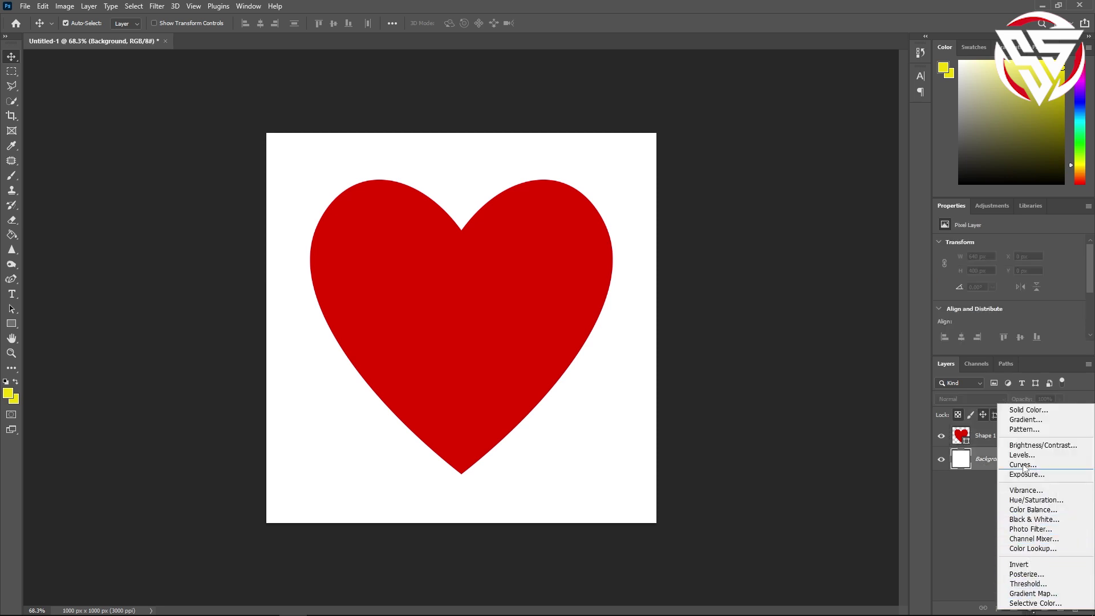
pyautogui.click(1030, 410)
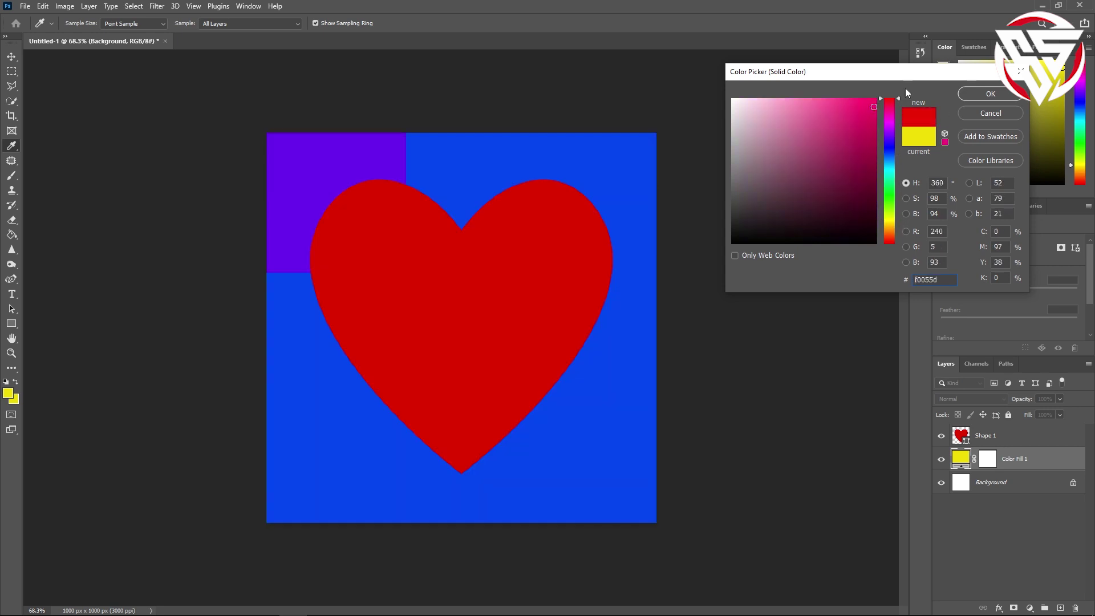
# - Set the fill layer's colour to light pink ffd1d1
pyautogui.moveTo(898, 221)
pyautogui.mouseDown()
pyautogui.moveTo(898, 99)
pyautogui.moveTo(794, 101)
pyautogui.moveTo(768, 80)
pyautogui.mouseUp()
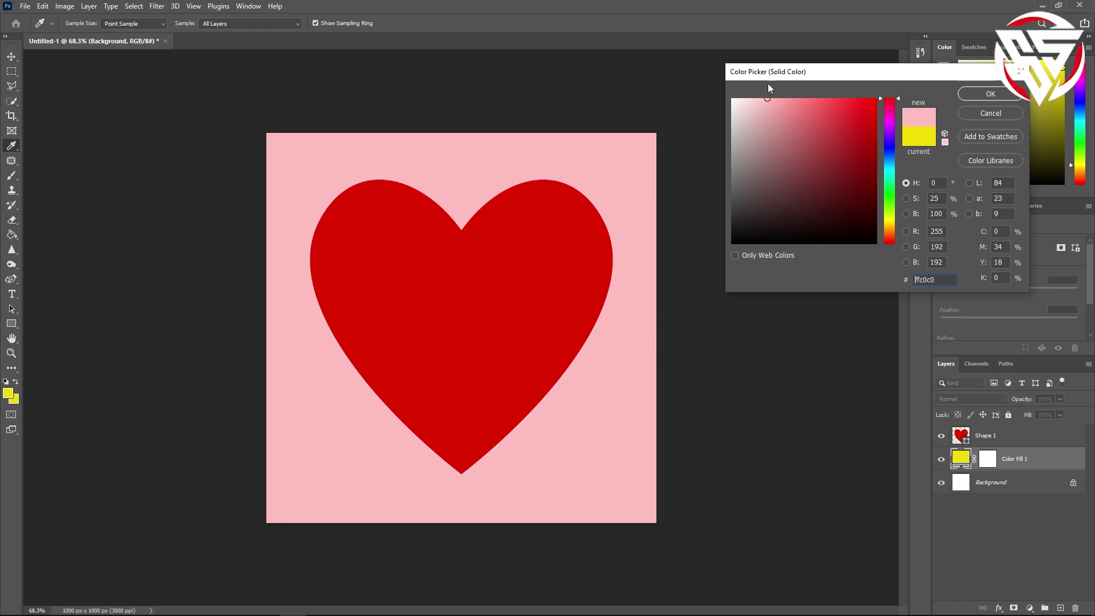
pyautogui.moveTo(770, 99); pyautogui.dragTo(767, 98)
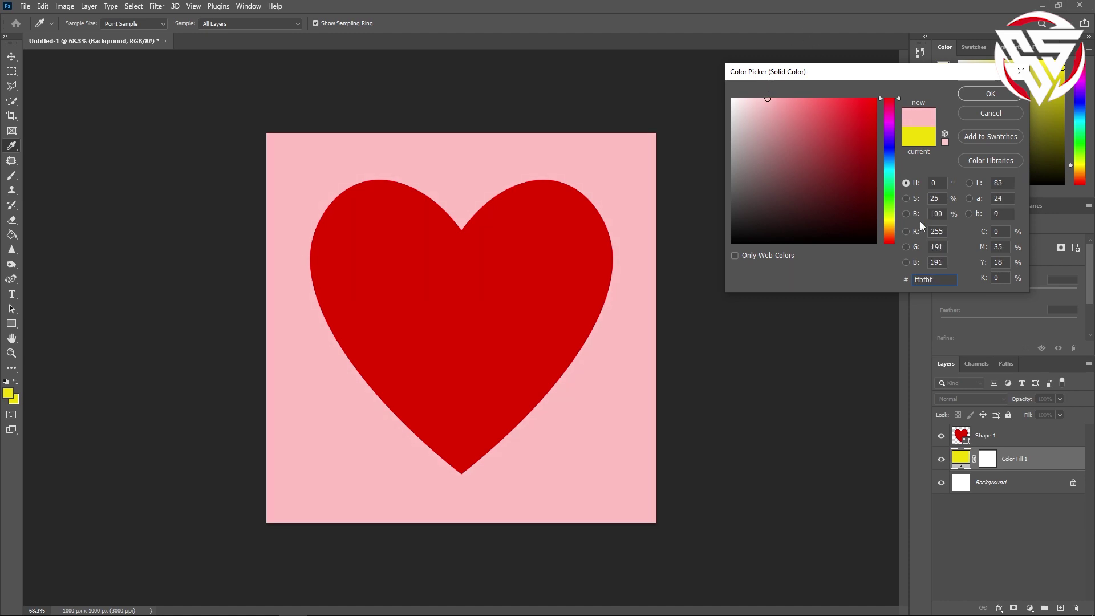
pyautogui.moveTo(944, 282); pyautogui.dragTo(877, 278)
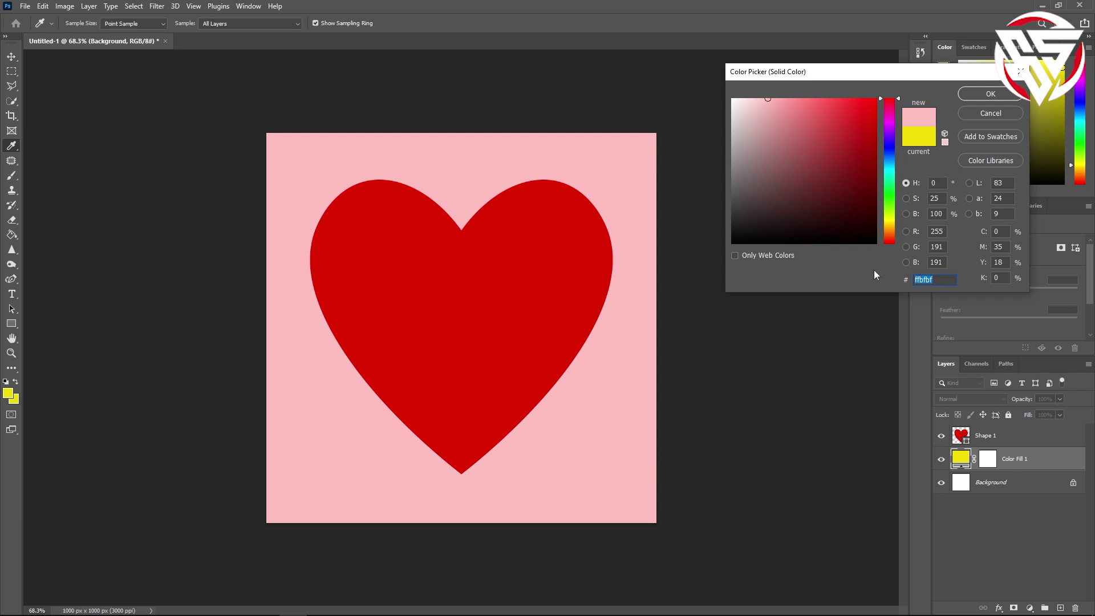
pyautogui.write('ff')
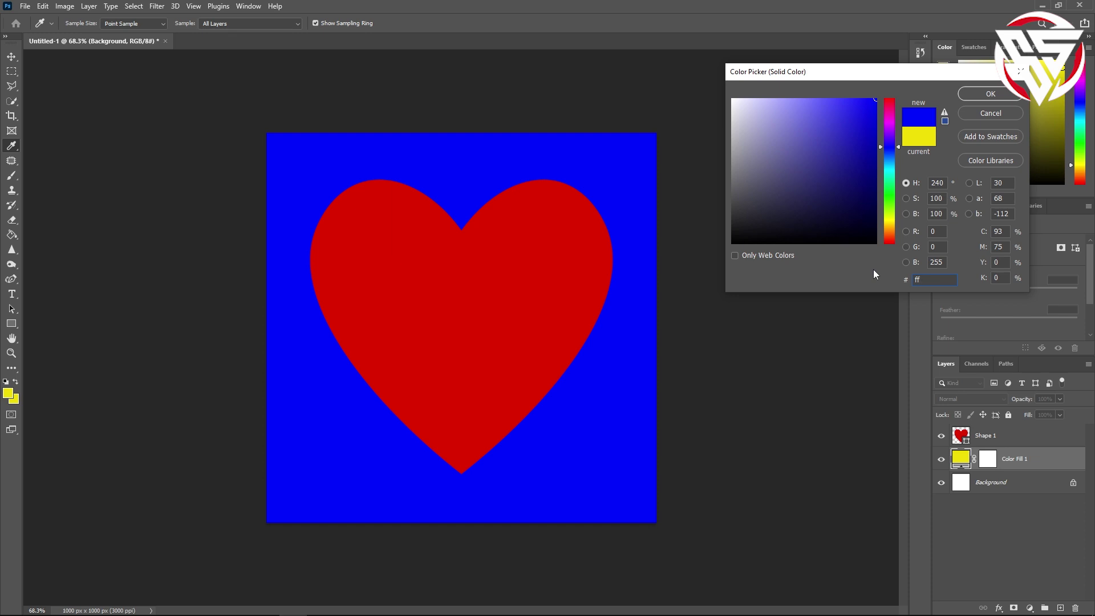
pyautogui.write('d')
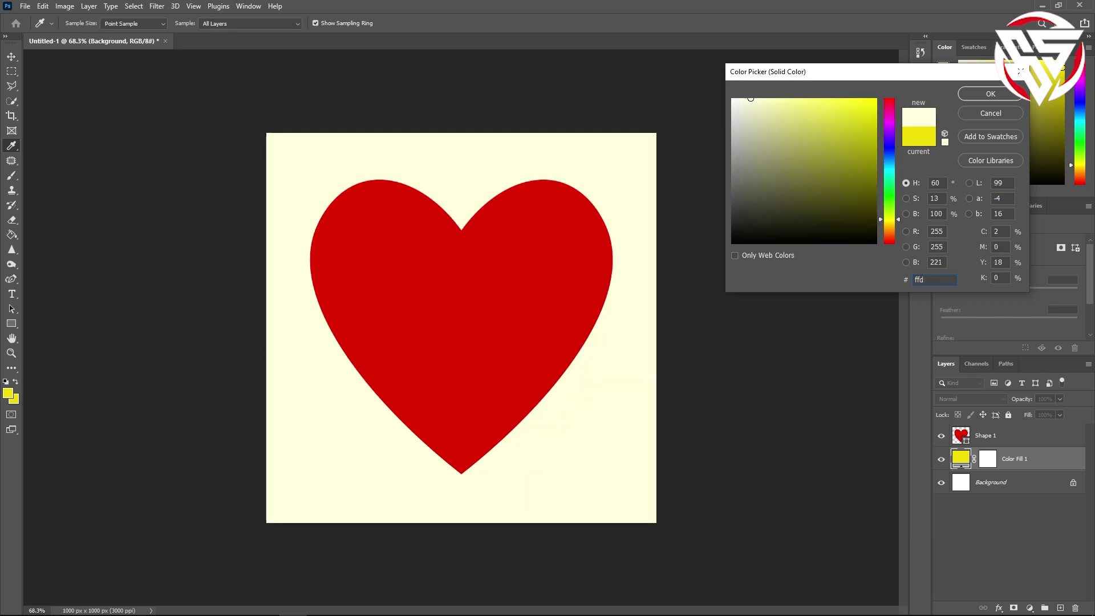
pyautogui.write('1d')
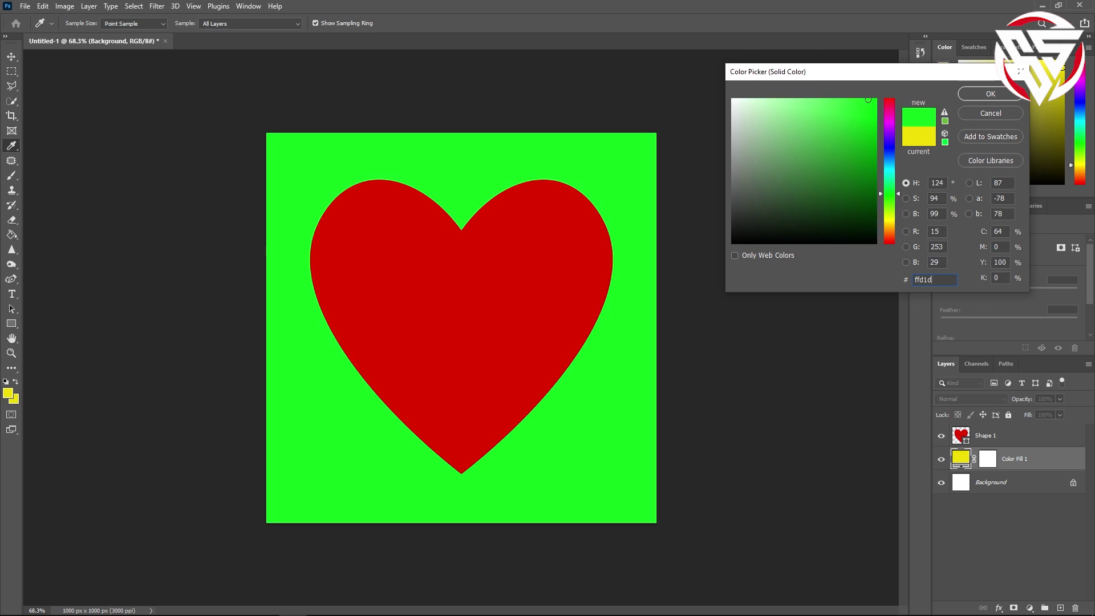
pyautogui.write('1')
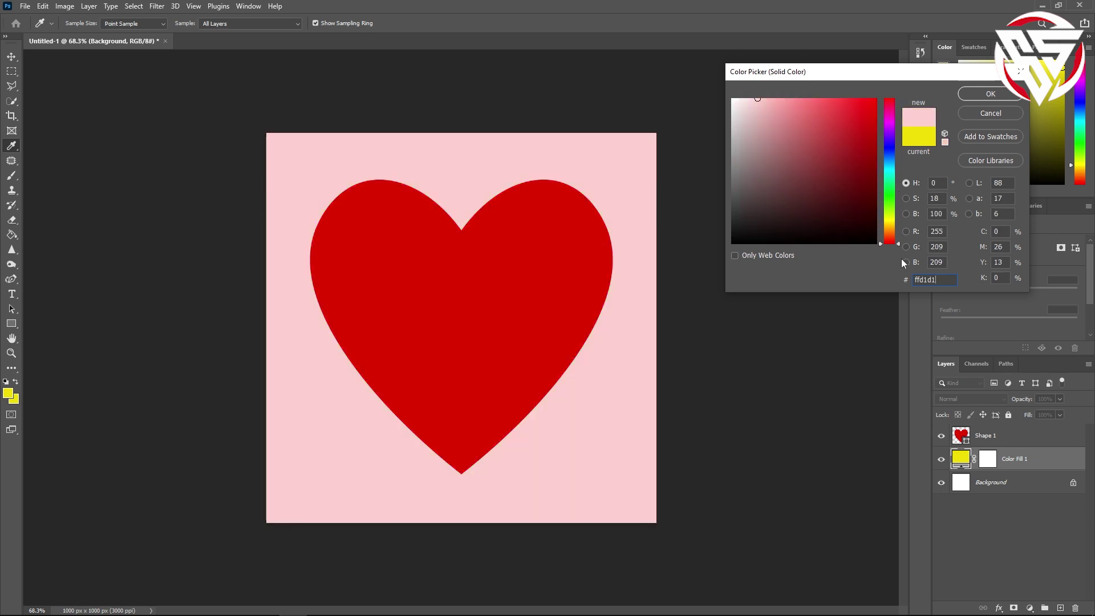
pyautogui.click(989, 94)
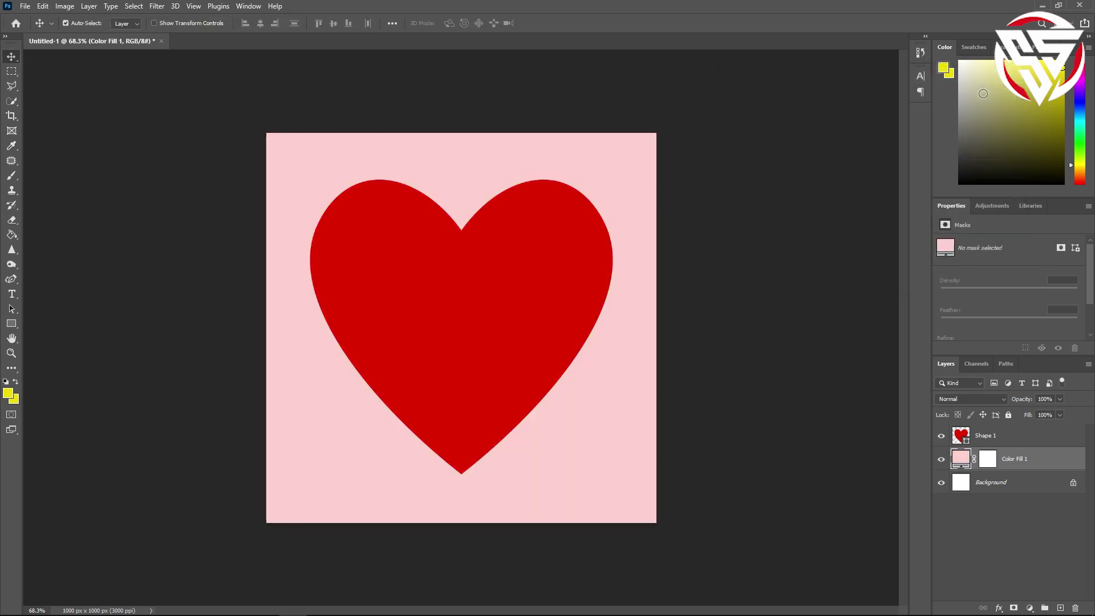
# - Open Blending Options from the Shape 1 layer's context menu
pyautogui.scroll(-2, 650, 394)
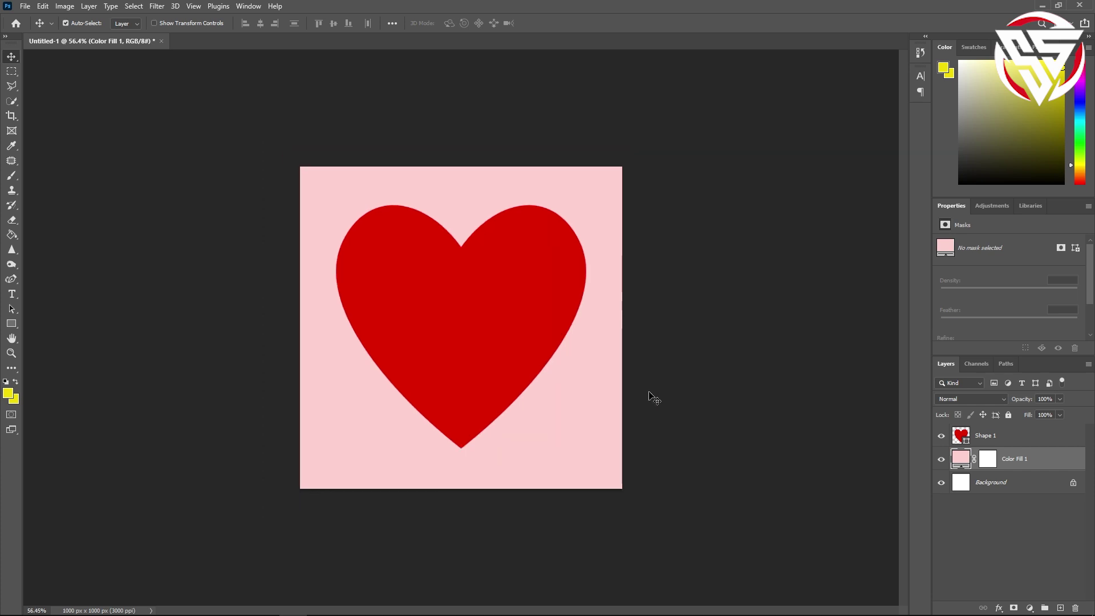
pyautogui.scroll(3, 649, 393)
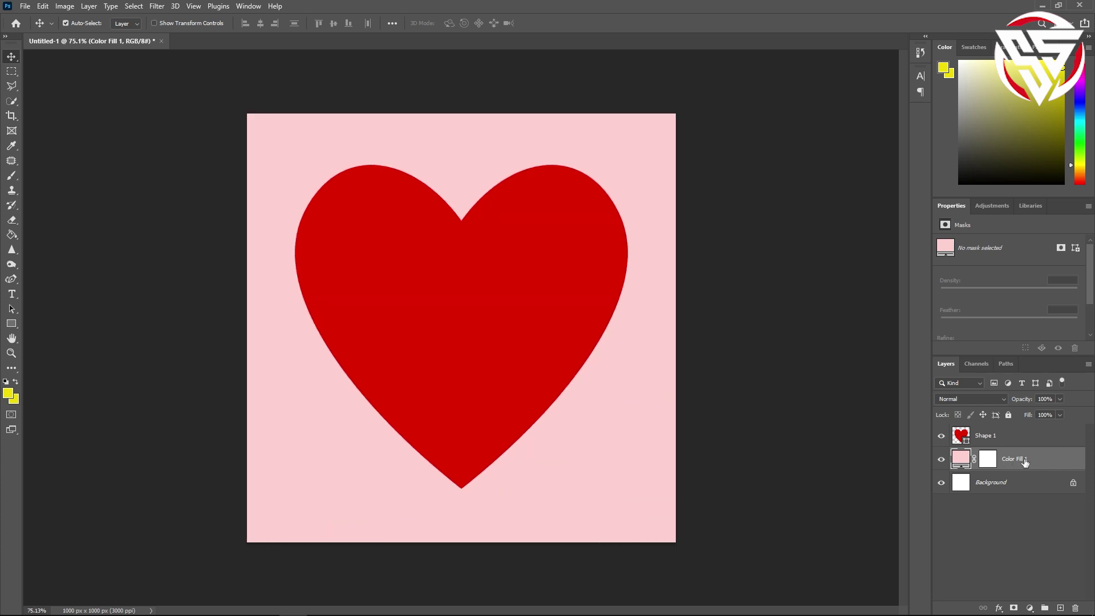
pyautogui.click(1005, 437)
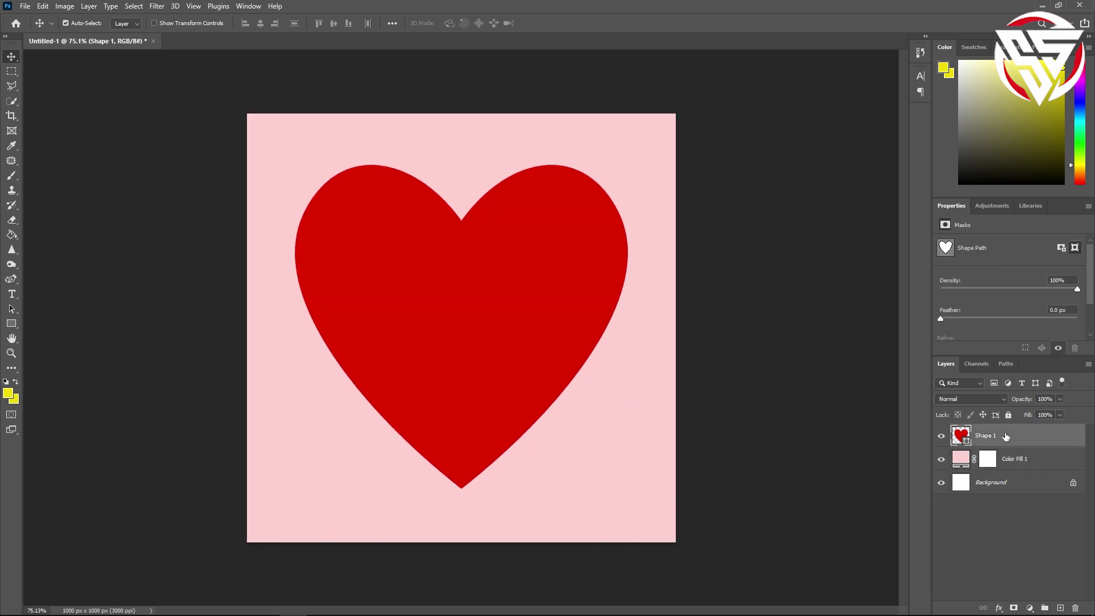
pyautogui.rightClick(1006, 437)
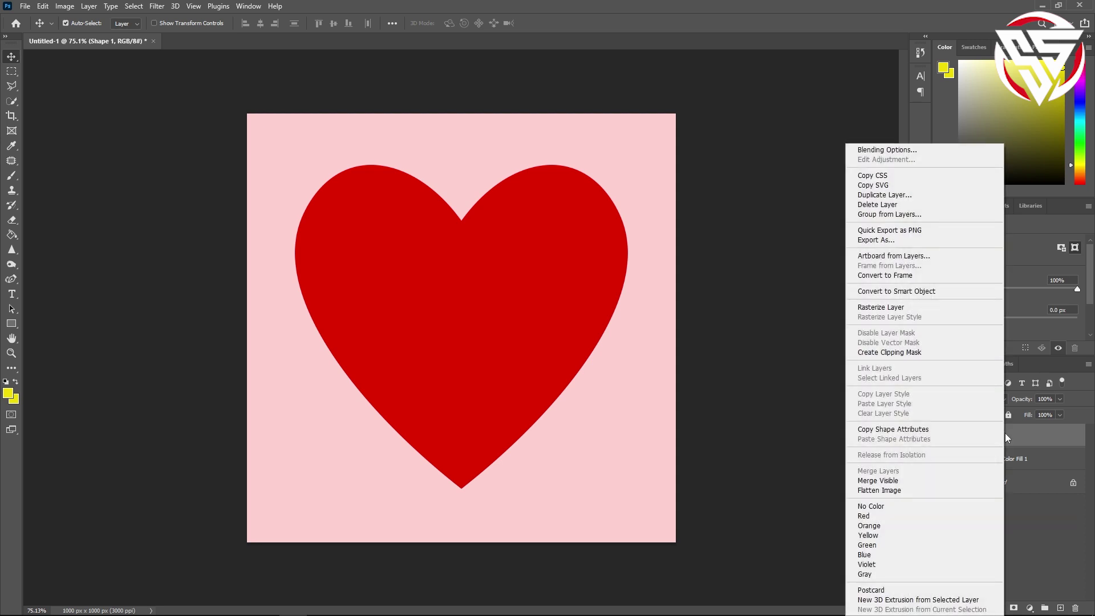
pyautogui.click(916, 150)
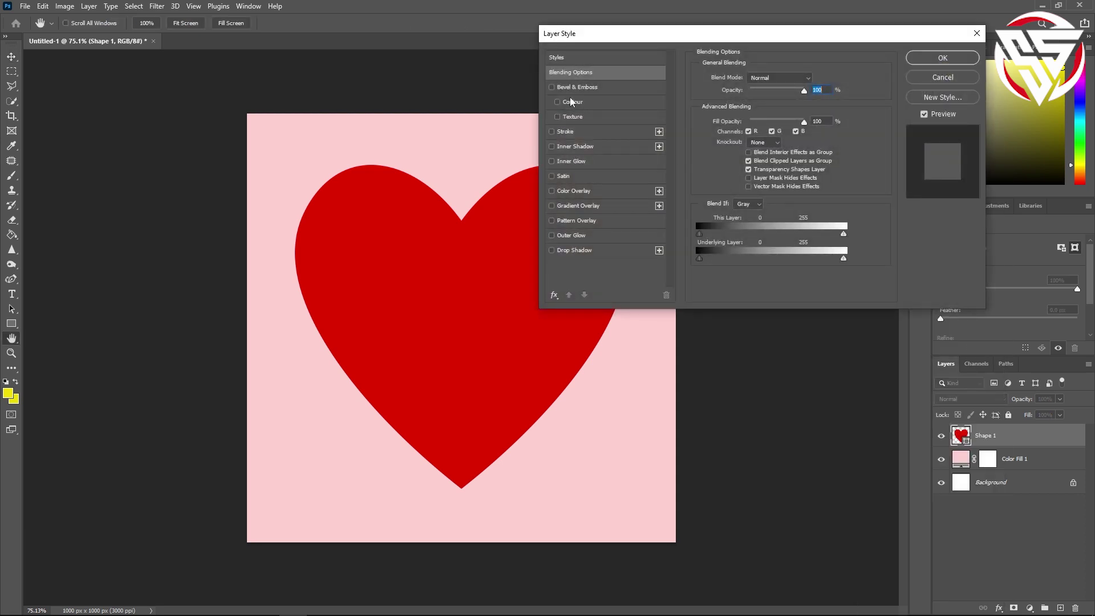
# - Enable Bevel & Emboss with Inner Bevel, Smooth technique and 150% depth
pyautogui.click(565, 87)
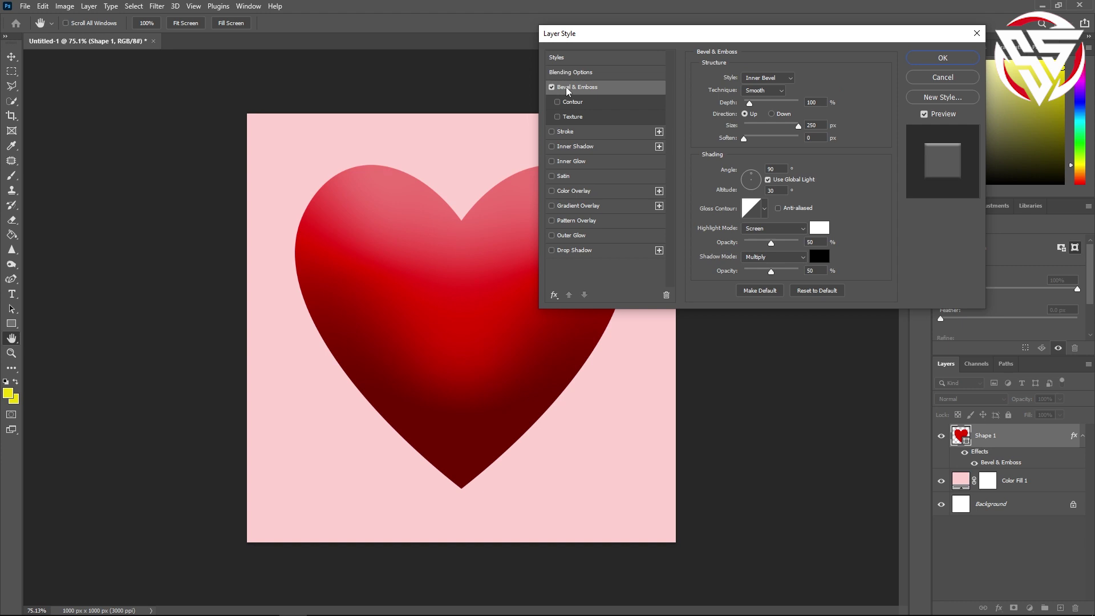
pyautogui.click(771, 80)
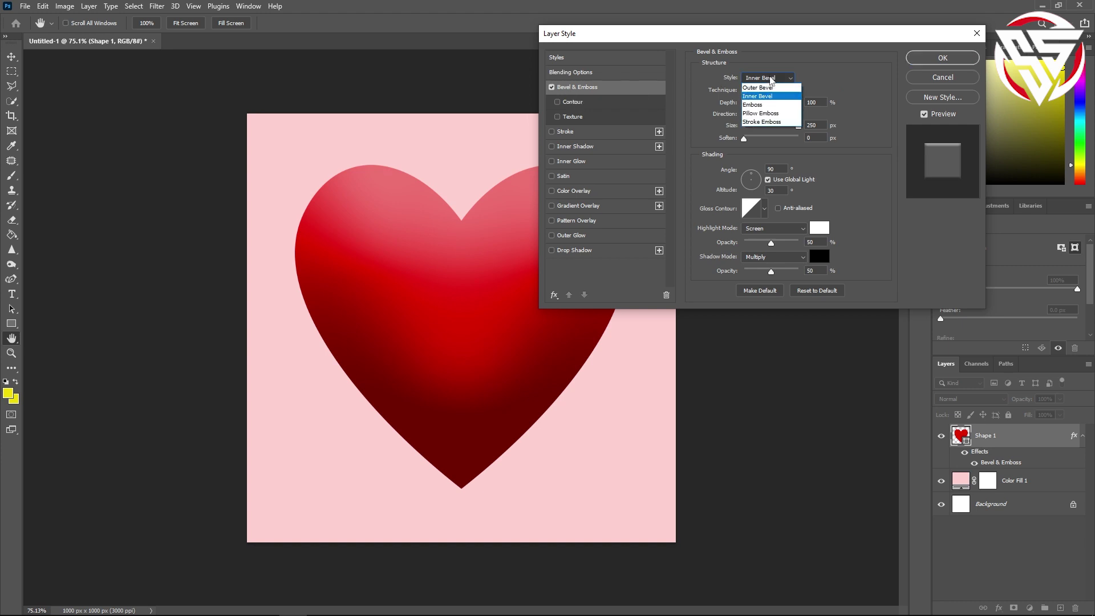
pyautogui.click(767, 96)
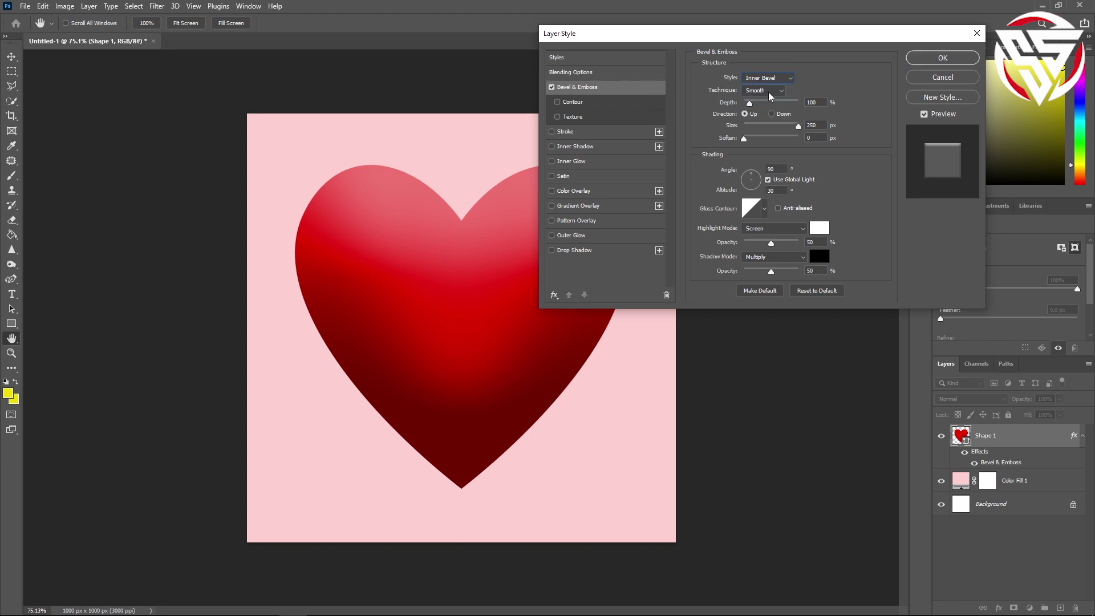
pyautogui.click(768, 90)
pyautogui.click(767, 104)
pyautogui.moveTo(822, 103); pyautogui.dragTo(802, 107)
pyautogui.write('1')
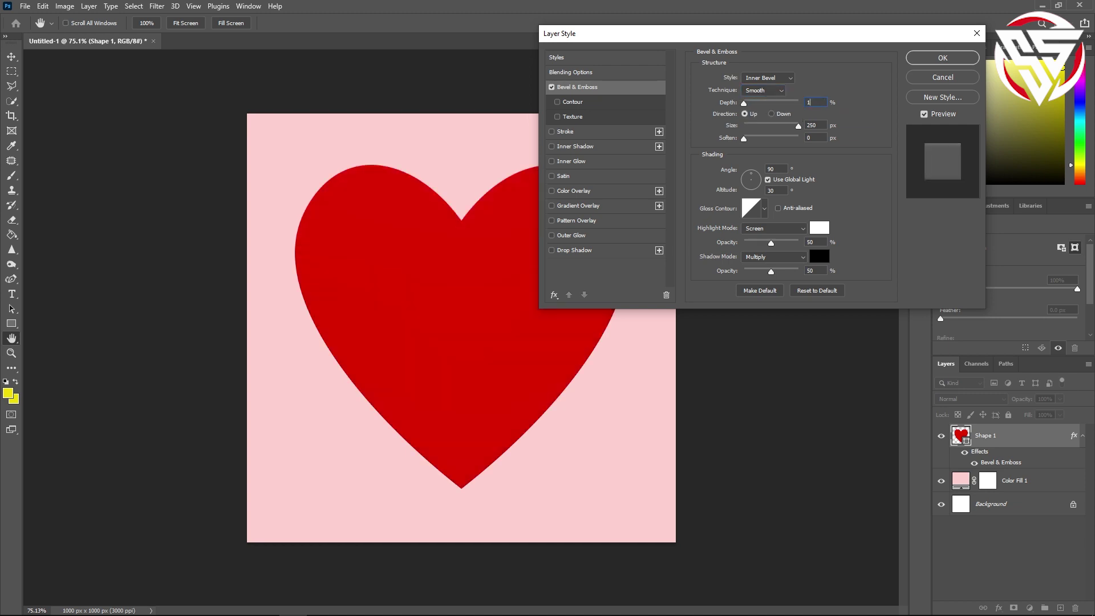
pyautogui.write('50')
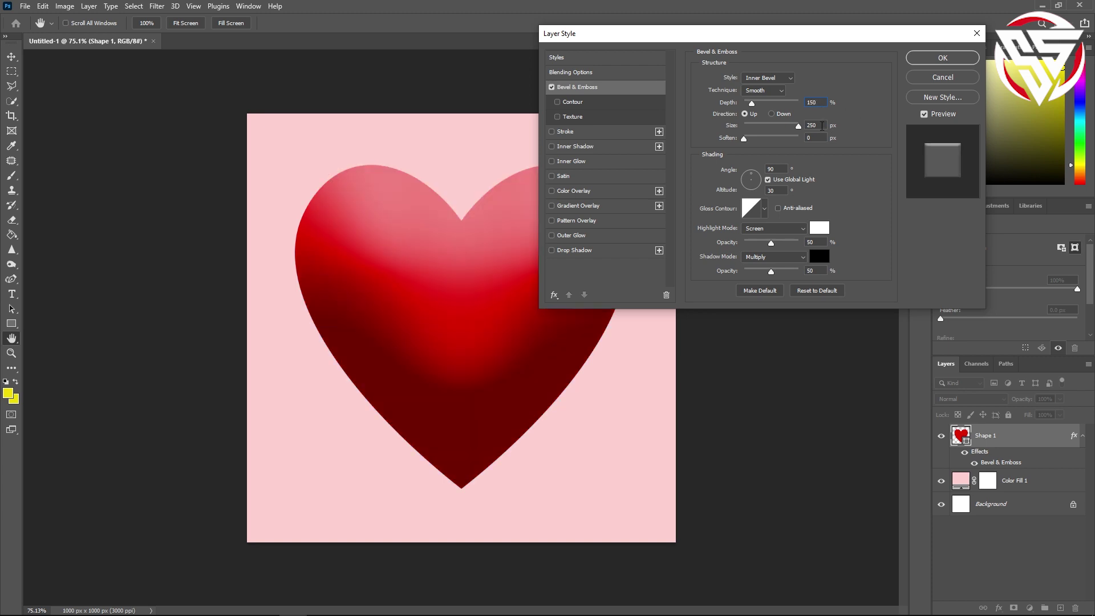
pyautogui.click(801, 123)
# - Set the lighting angle, disable Use Global Light, set altitude 45, and apply
pyautogui.click(769, 168)
pyautogui.write('60')
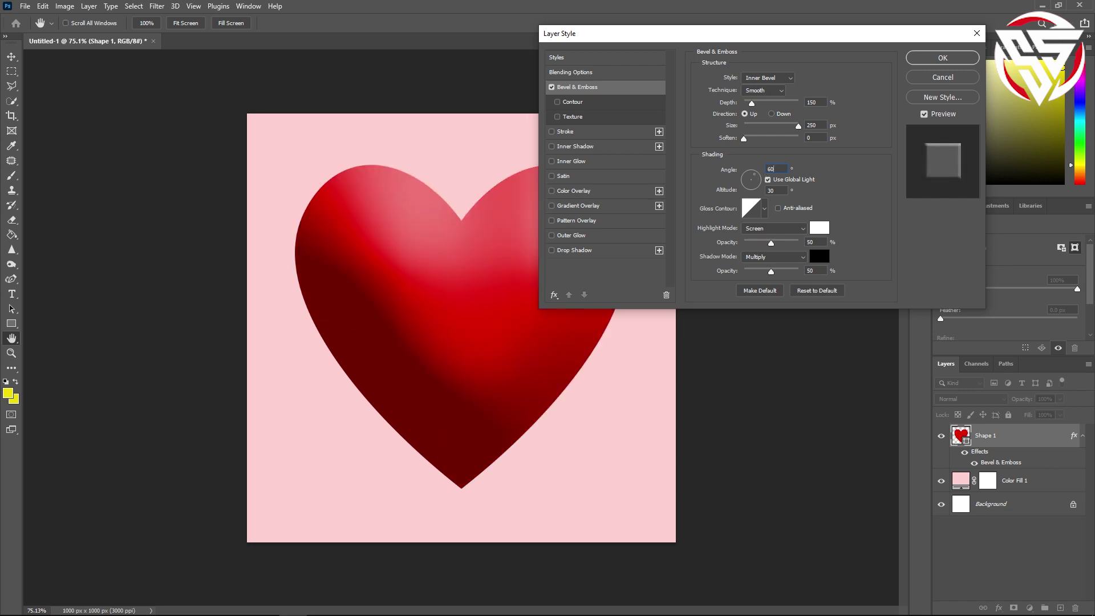
pyautogui.click(767, 180)
pyautogui.click(765, 189)
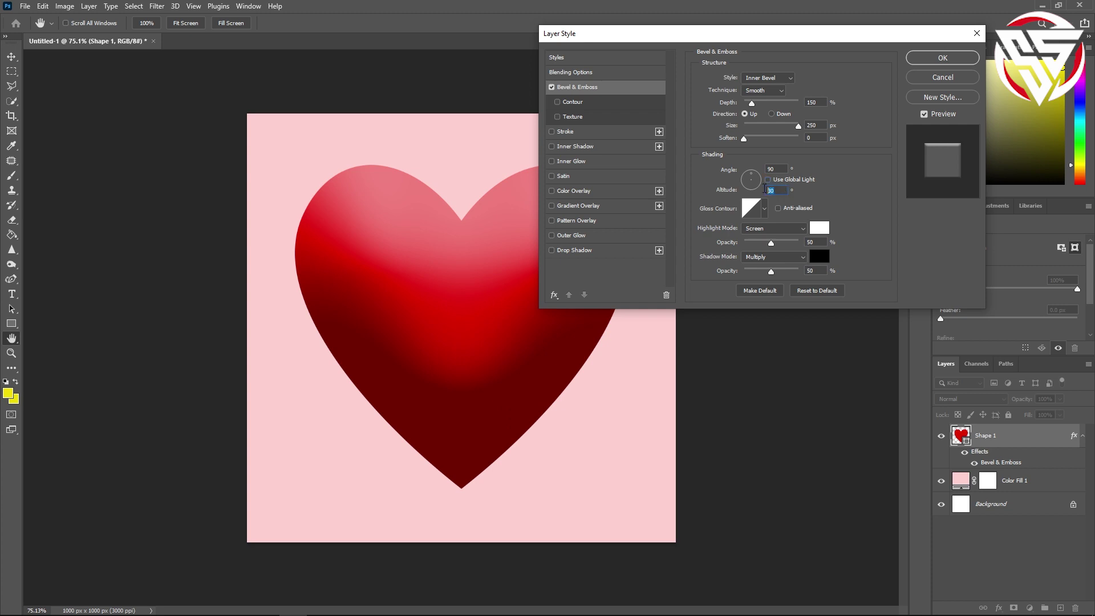
pyautogui.write('45')
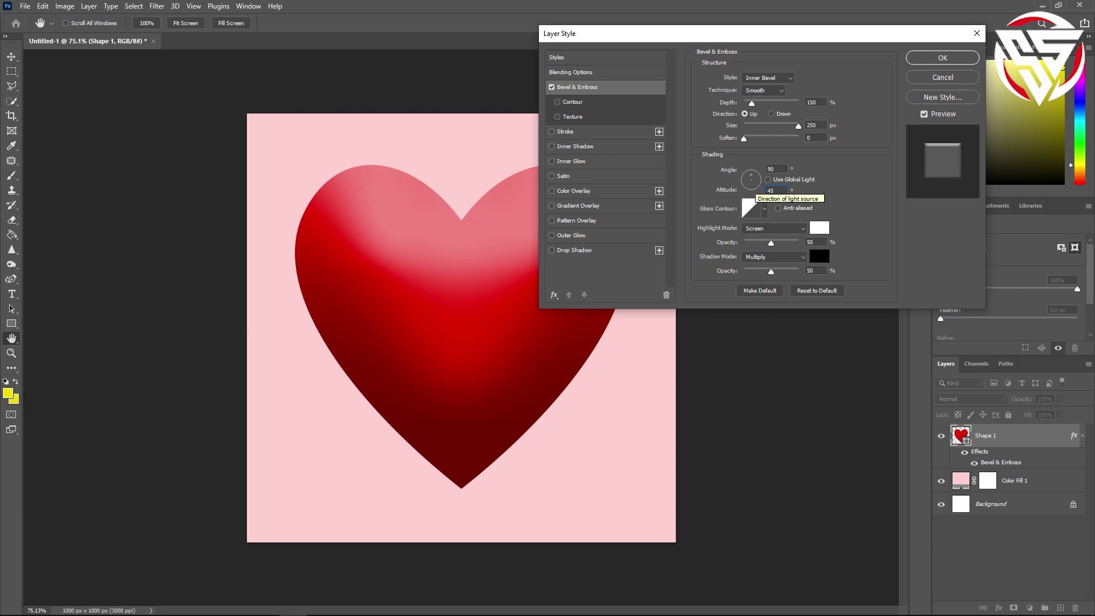
pyautogui.click(799, 242)
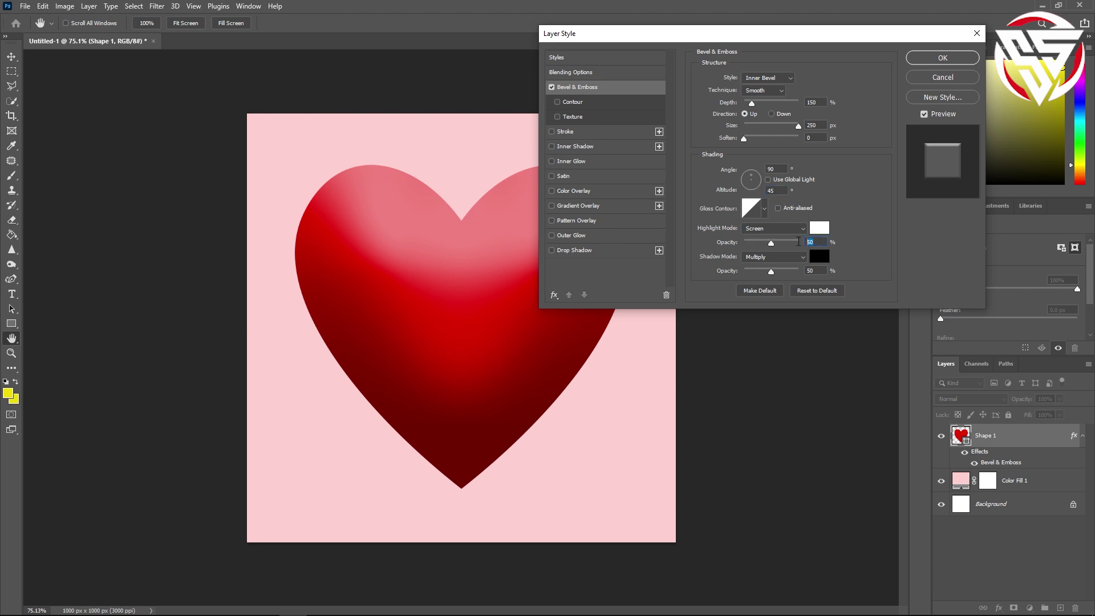
pyautogui.click(811, 270)
pyautogui.click(929, 58)
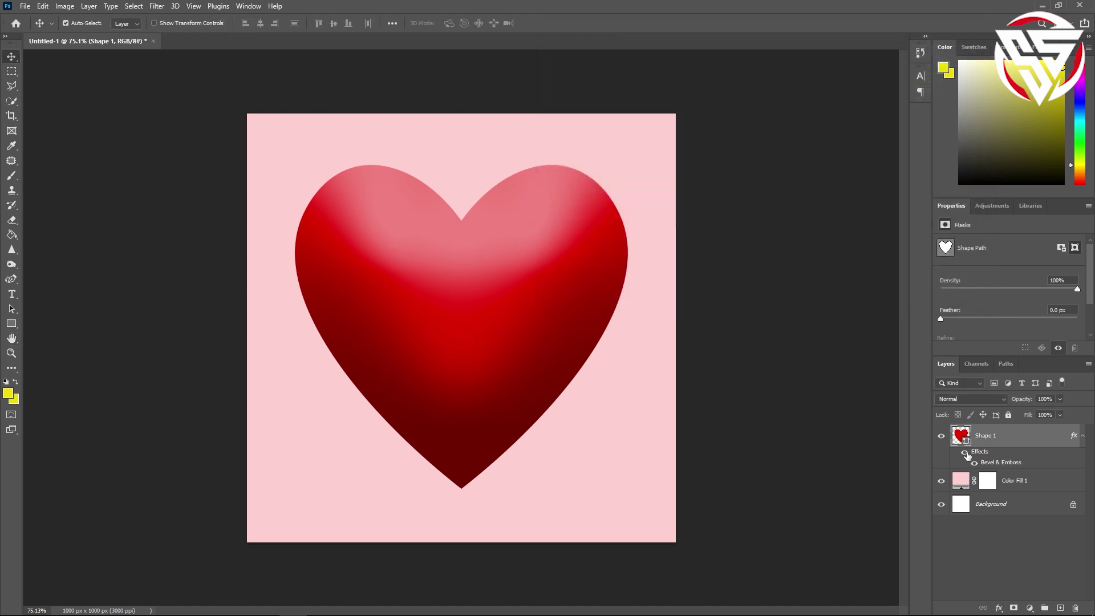
pyautogui.click(965, 454)
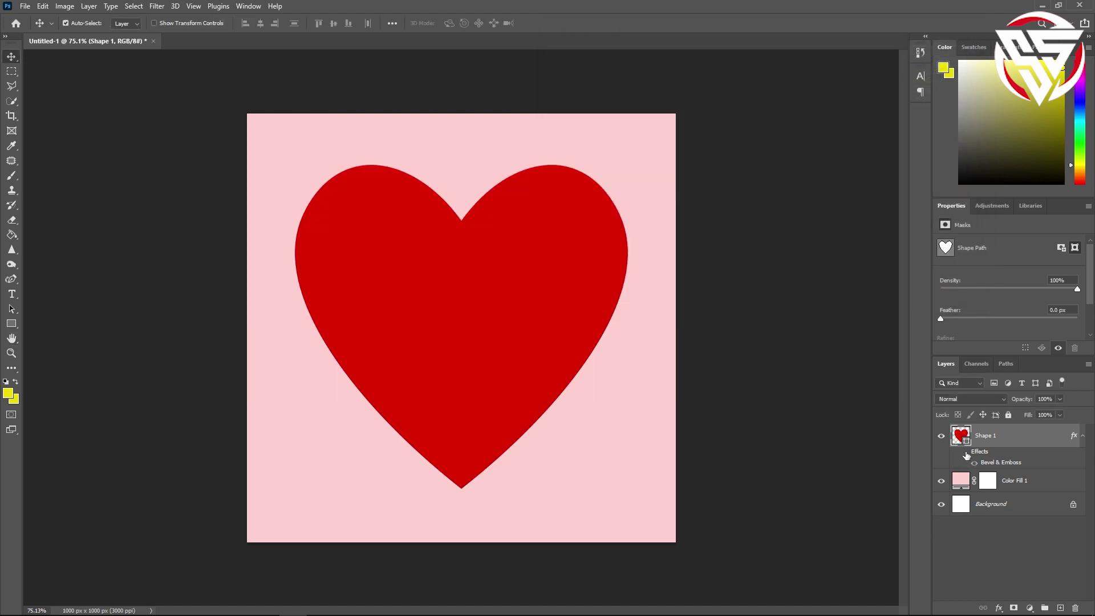
pyautogui.click(964, 453)
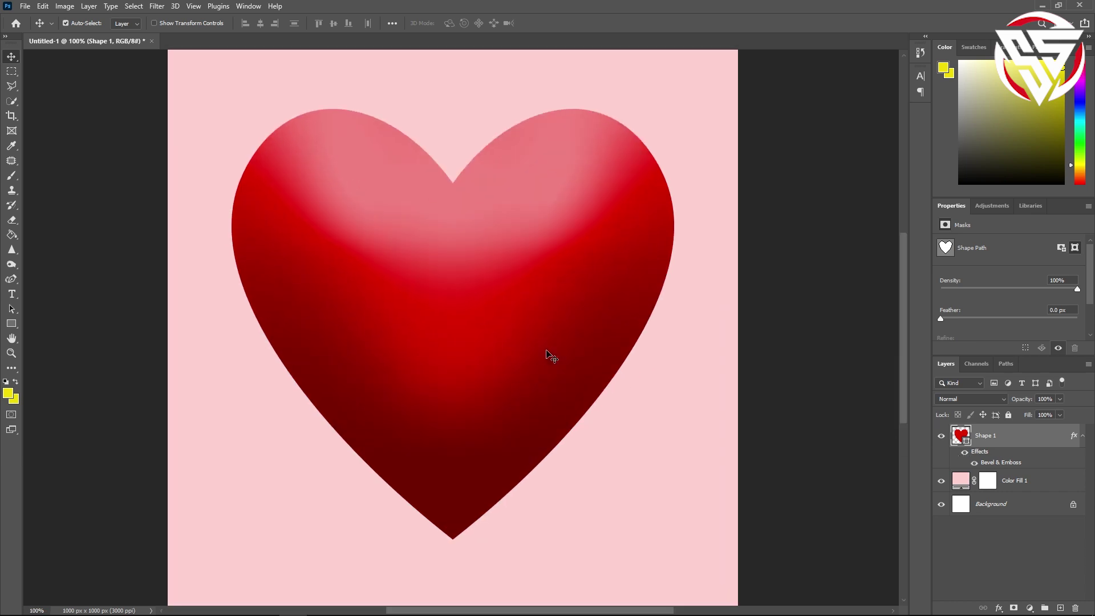
pyautogui.scroll(-2, 546, 354)
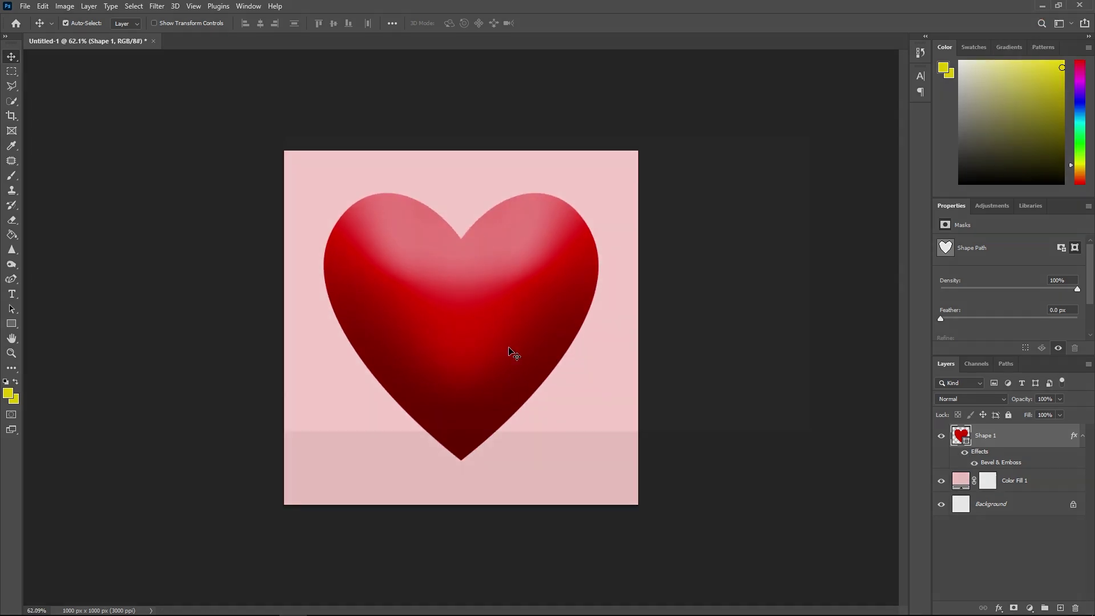